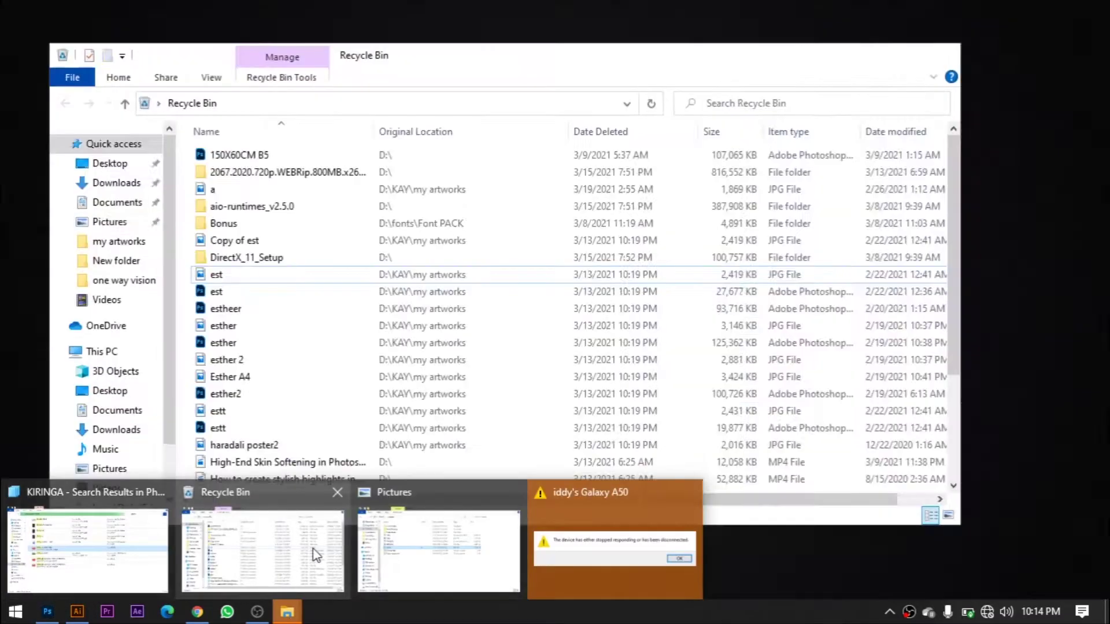
Place the easter eggs in grass image along the canvas bottom
click(321, 549)
click(137, 379)
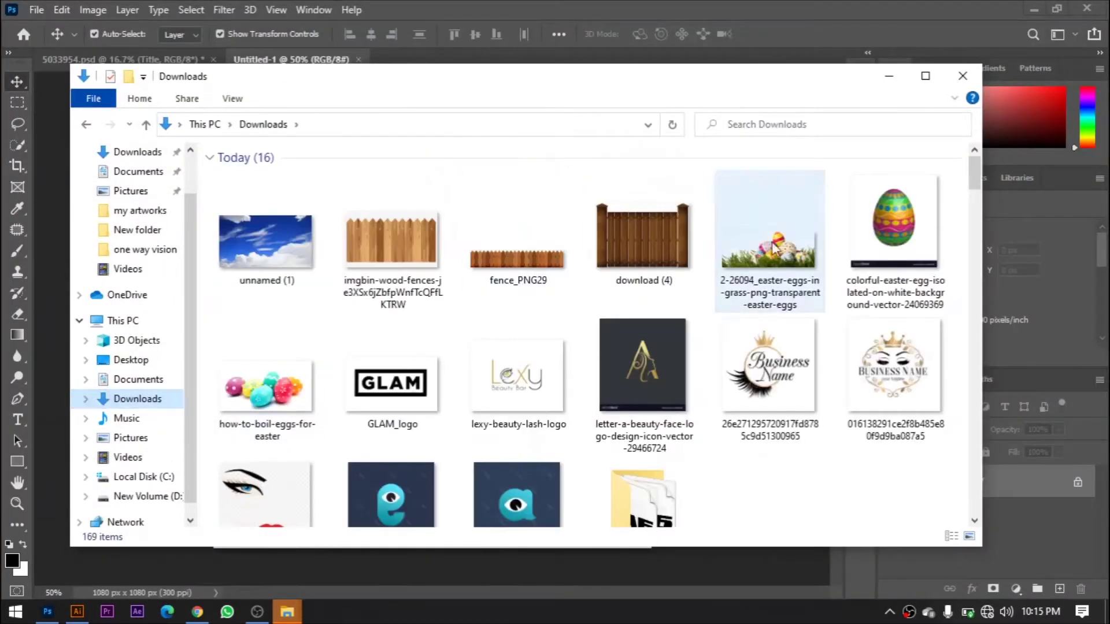
mouse_move(94, 593)
mouse_down()
mouse_move(392, 441)
mouse_move(440, 474)
mouse_up()
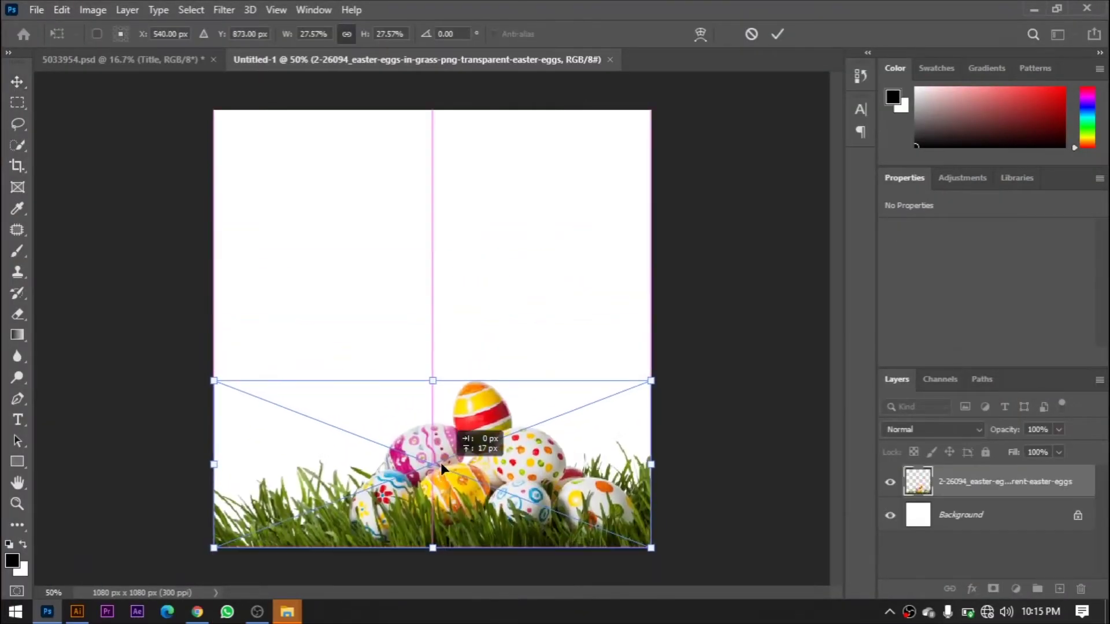
click(750, 34)
Add the download (4) fence behind the eggs, enlarged slightly past the canvas edges
click(287, 615)
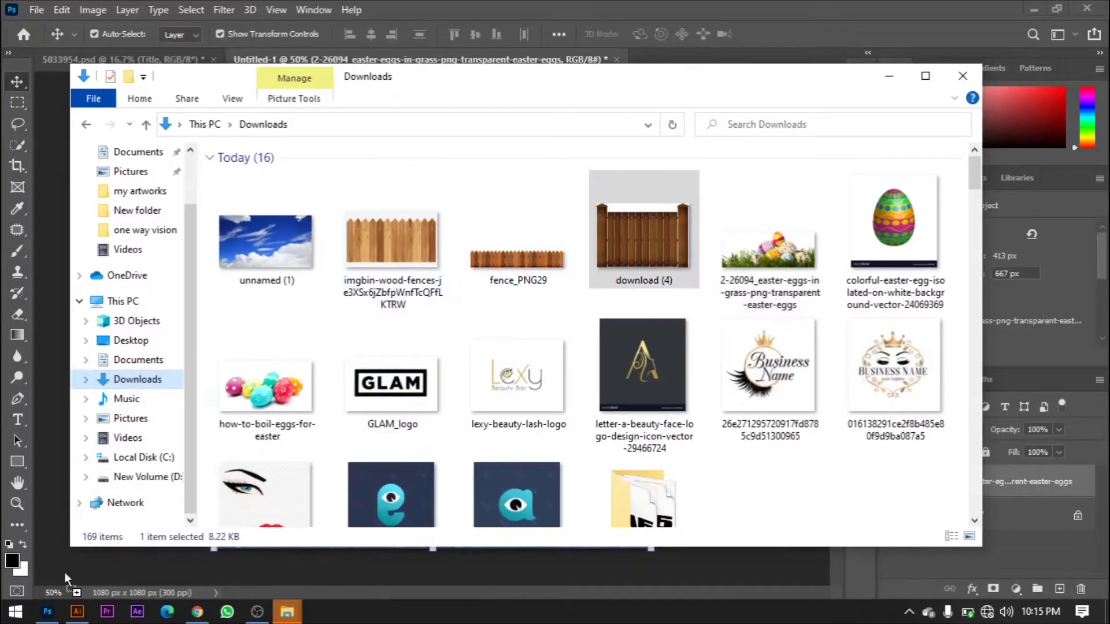
mouse_move(651, 232)
mouse_down()
mouse_move(384, 322)
mouse_move(446, 371)
mouse_up()
key(Return)
key(ctrl+bracketleft)
key(ctrl+t)
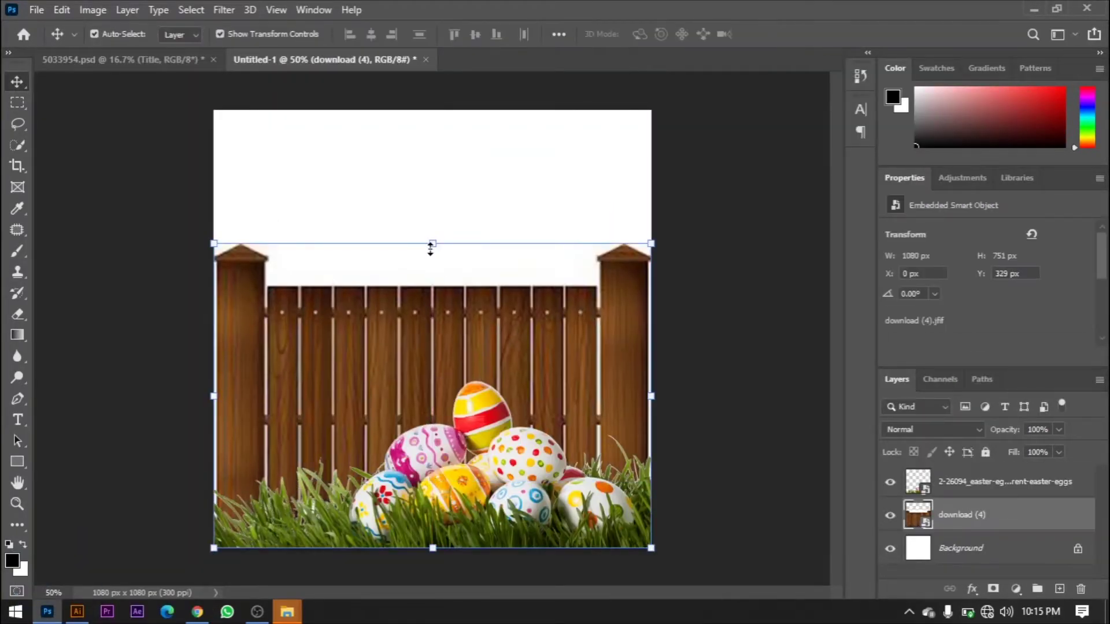
drag(431, 242, 431, 230)
click(778, 34)
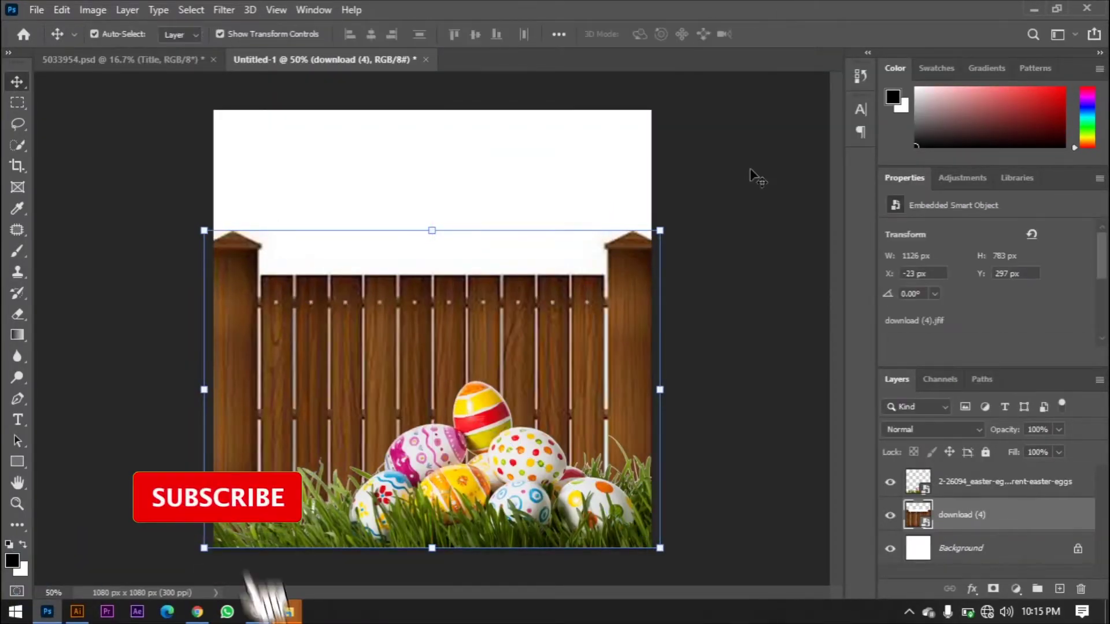
click(752, 173)
click(288, 615)
Place the unnamed (1) sky image at the back and stretch it to fill the top
drag(280, 240, 803, 415)
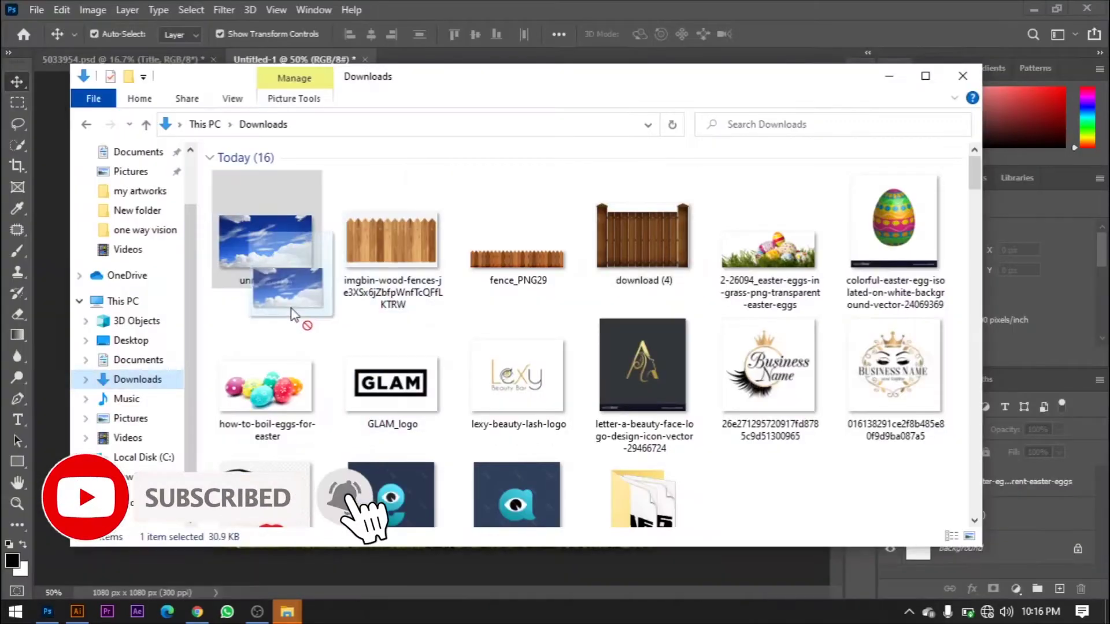
key(Return)
key(ctrl+shift+bracketleft)
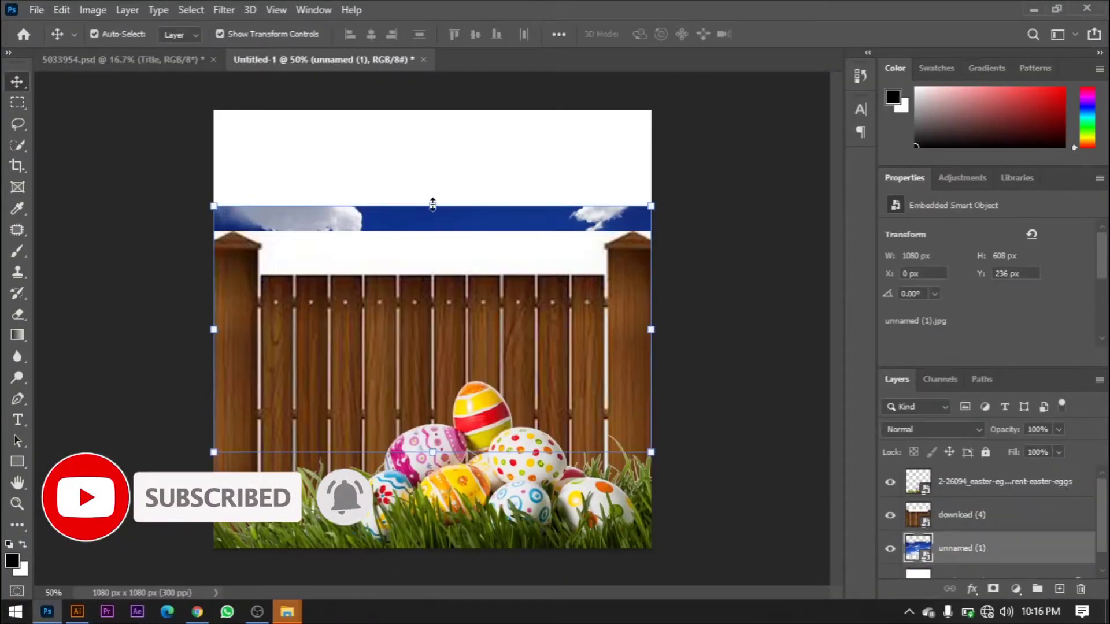
key(ctrl+t)
drag(433, 206, 432, 110)
click(777, 34)
Rasterize the download (4) fence, erase its white band, then hide that layer
click(959, 514)
right_click(959, 515)
click(867, 249)
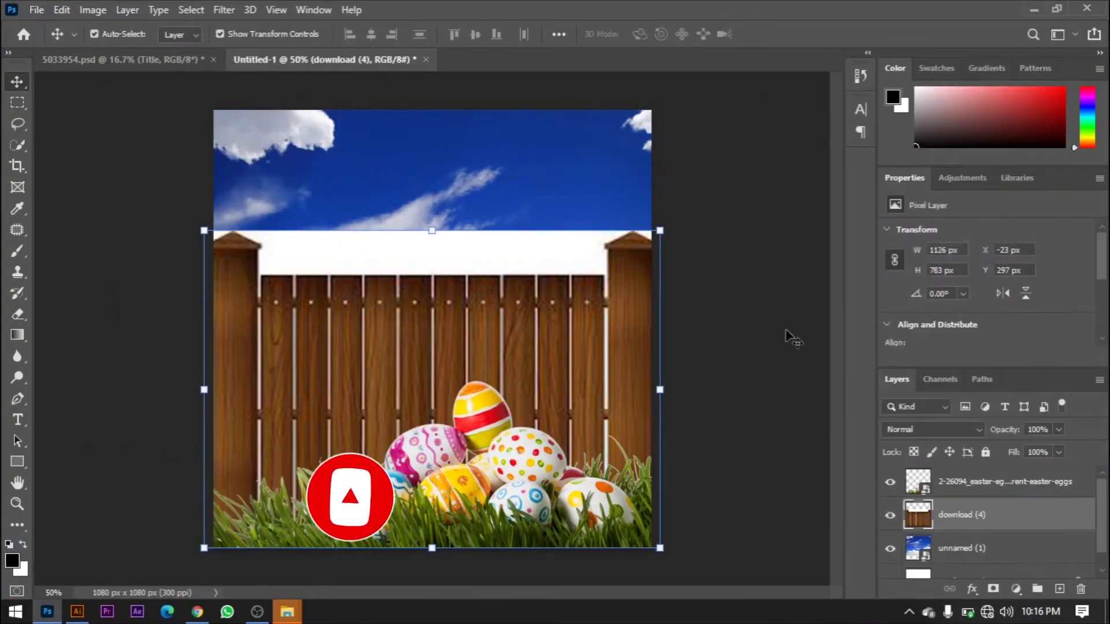
right_click(17, 314)
click(63, 345)
click(327, 263)
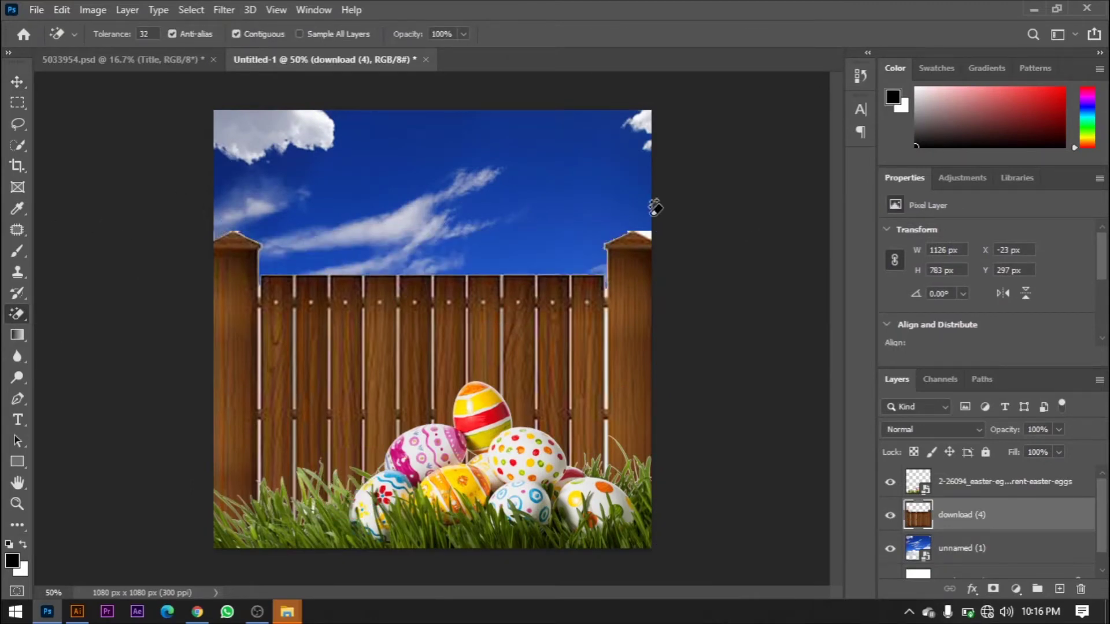
key(v)
key(ctrl+comma)
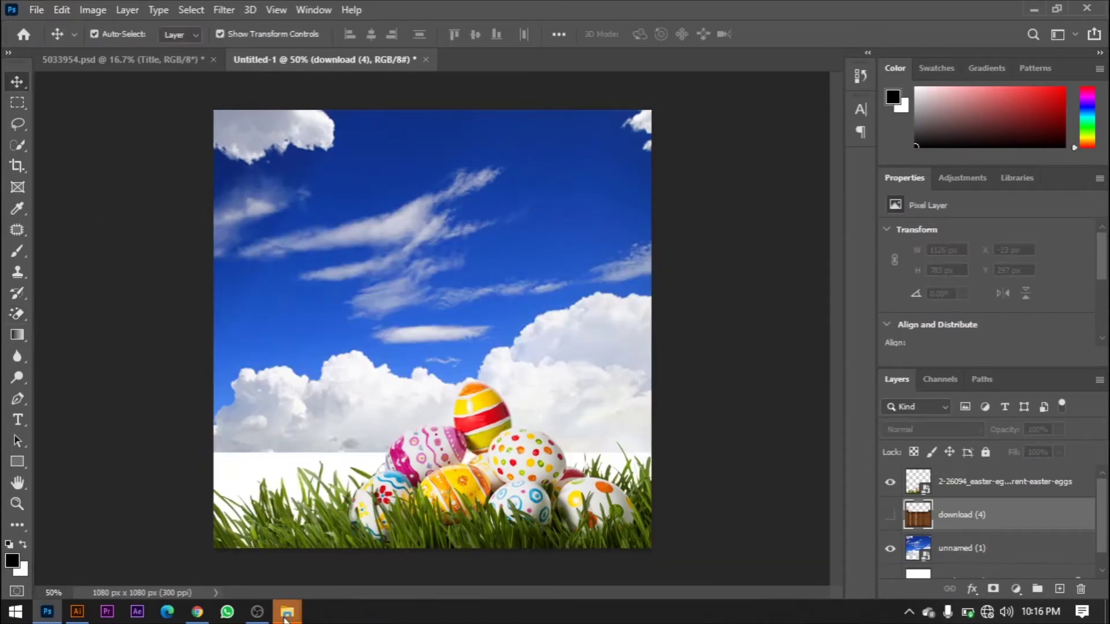
click(520, 503)
Drag the fence_PNG29 image from Downloads onto the canvas
key(e)
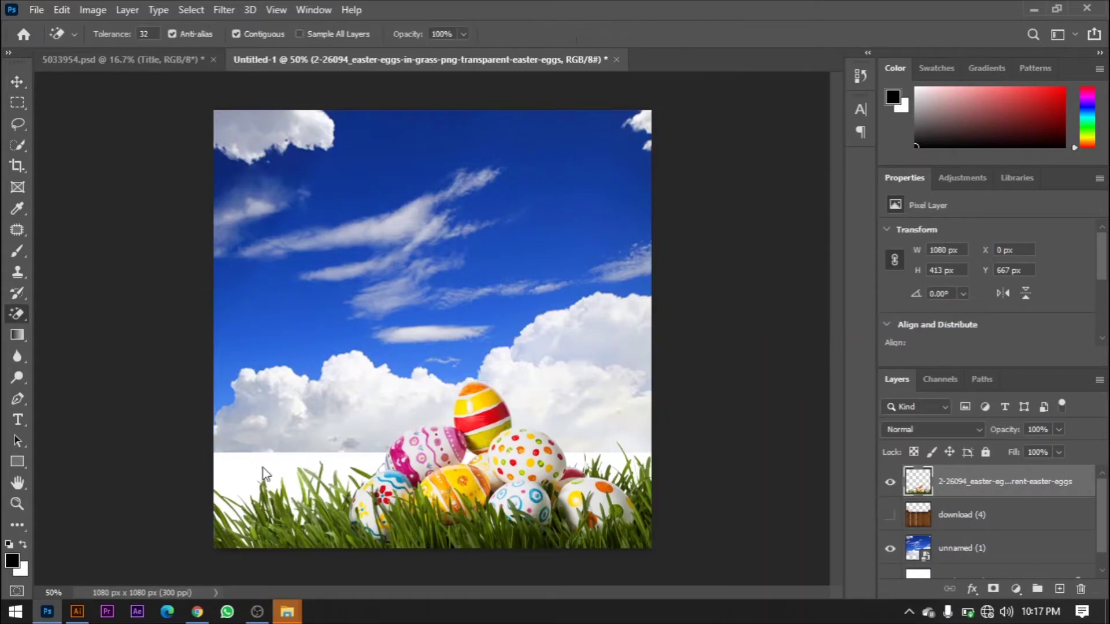
key(v)
mouse_move(286, 612)
click(411, 534)
drag(518, 243, 600, 343)
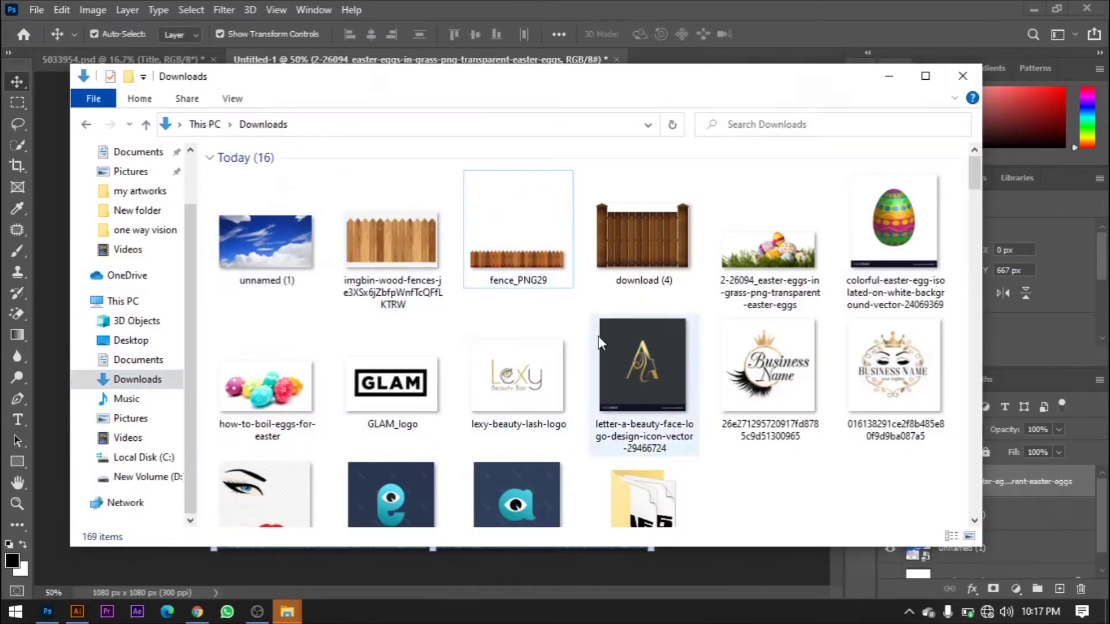
click(379, 191)
drag(518, 237, 48, 612)
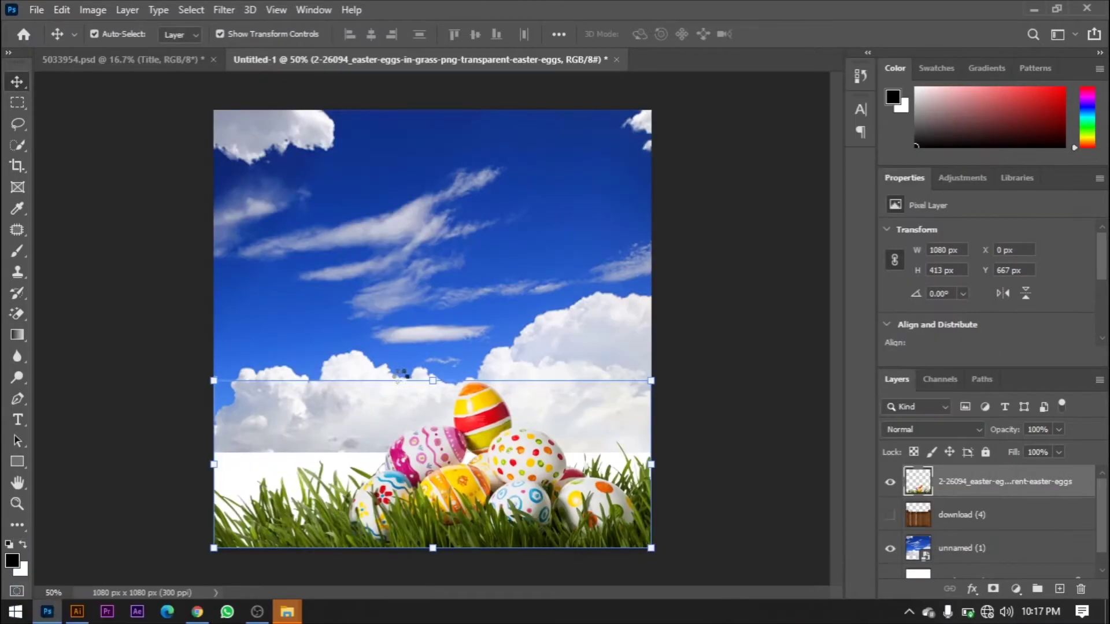
drag(399, 373, 404, 375)
Move fence_PNG29 below the eggs and scale it to 35.31% to span the width
key(Return)
key(ctrl+[)
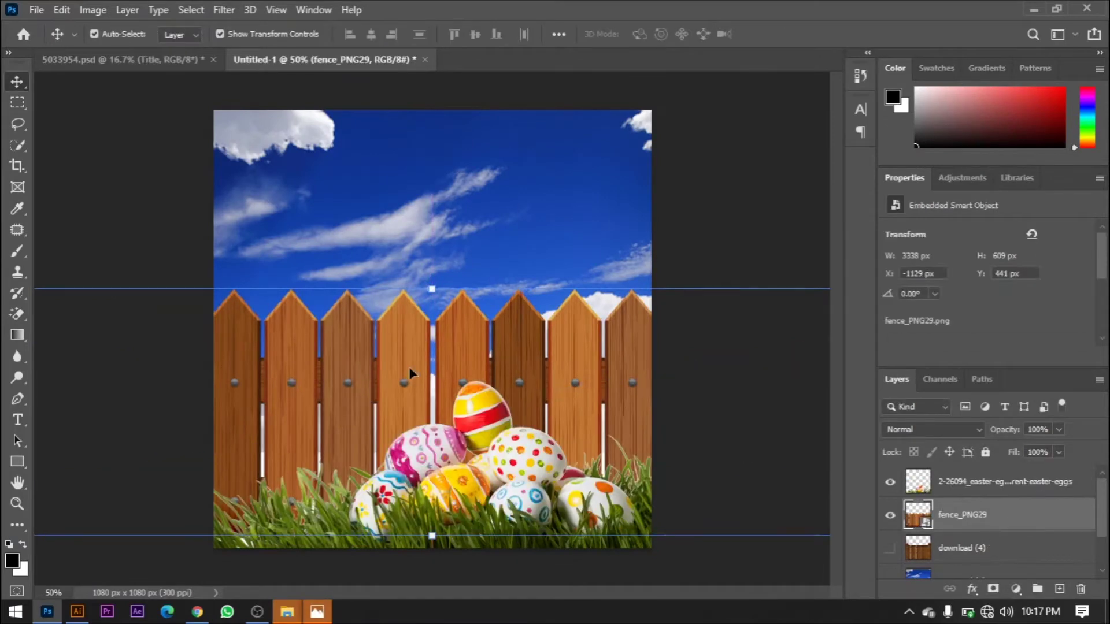
key(ctrl+t)
drag(432, 289, 426, 230)
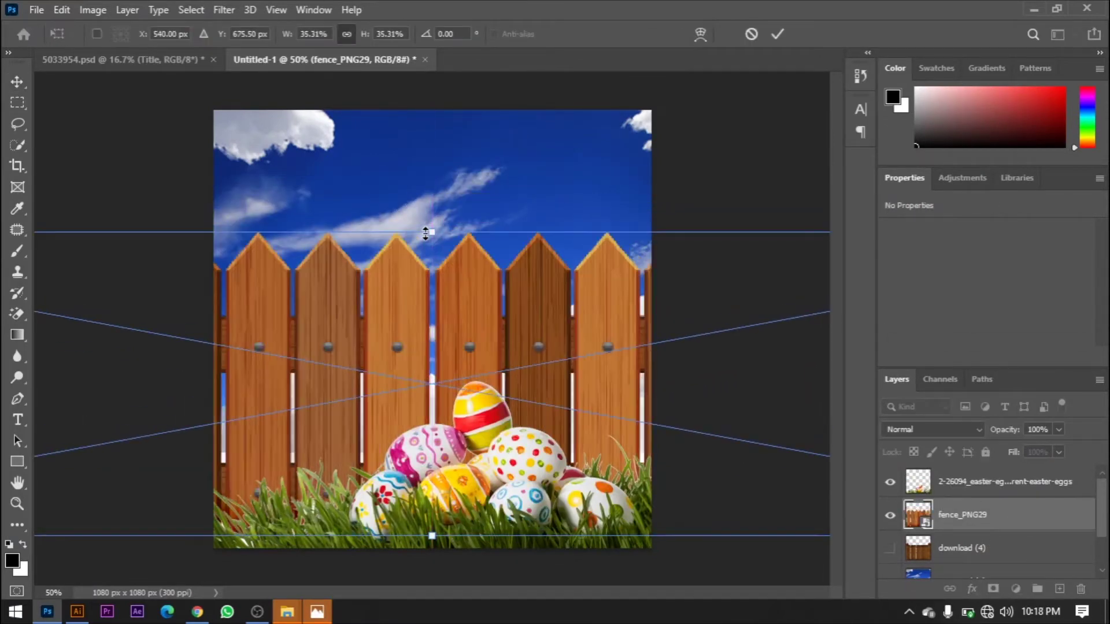
drag(398, 305, 410, 324)
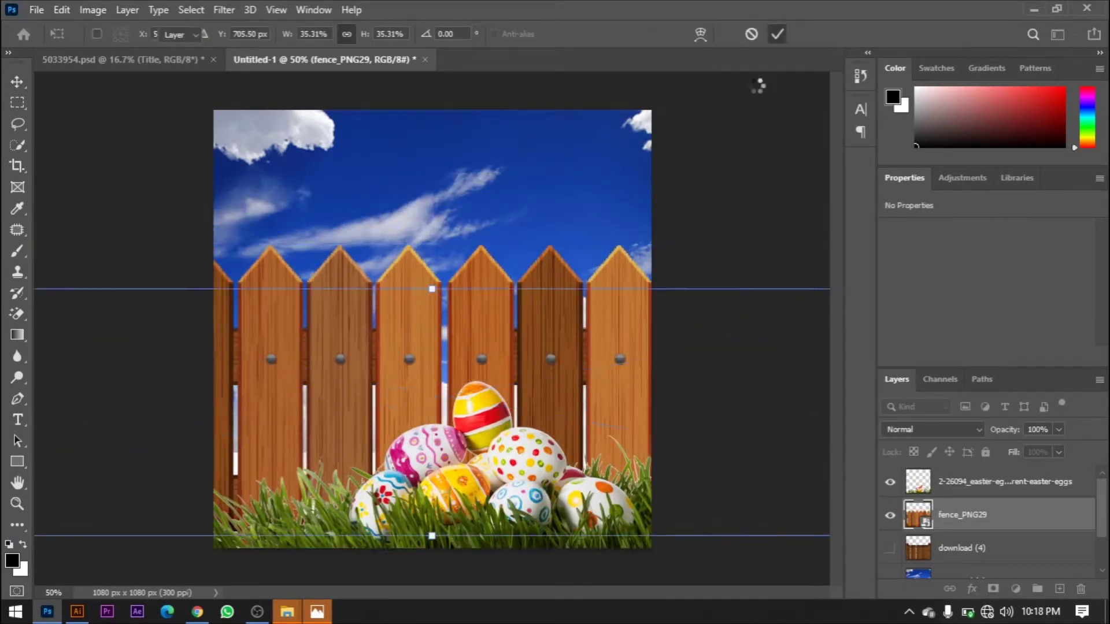
key(Return)
Scroll through the Downloads folder to find the next image
click(288, 612)
scroll(437, 350, down, 10)
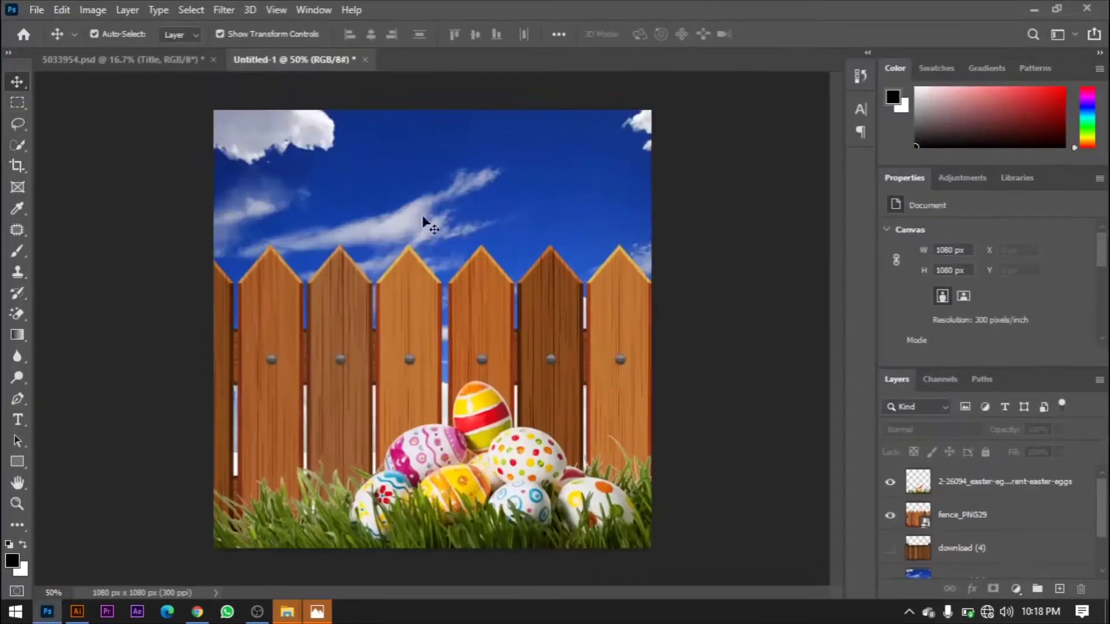
scroll(409, 405, down, 3)
scroll(410, 401, down, 15)
Place the CcXtEf sky image above unnamed (1), shifted down behind the fence
scroll(411, 402, down, 2)
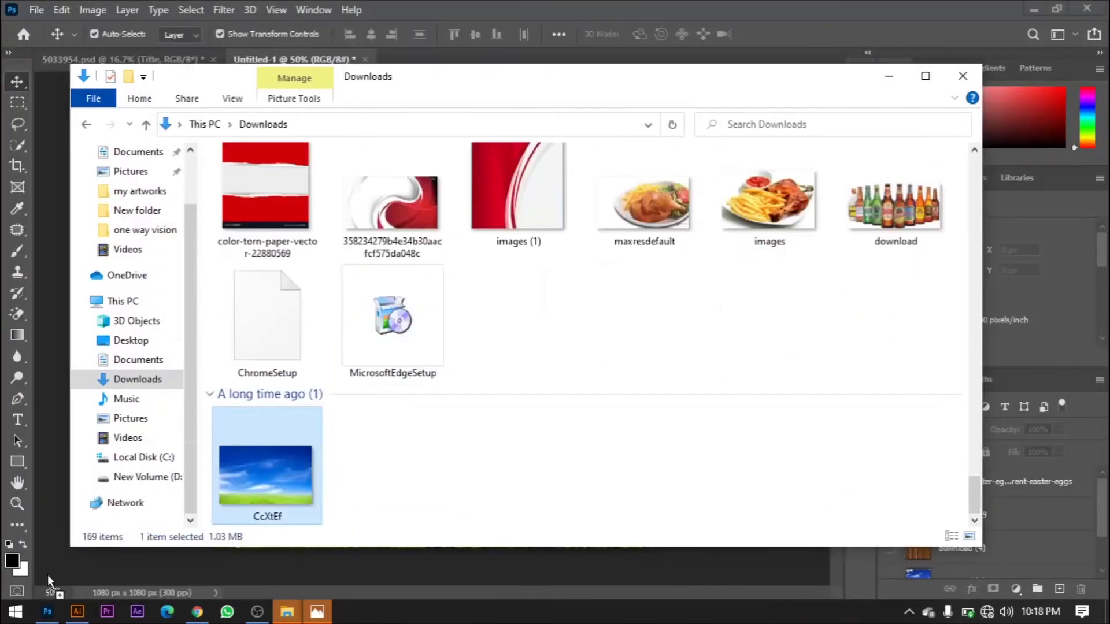
drag(266, 430, 432, 330)
drag(954, 485, 962, 532)
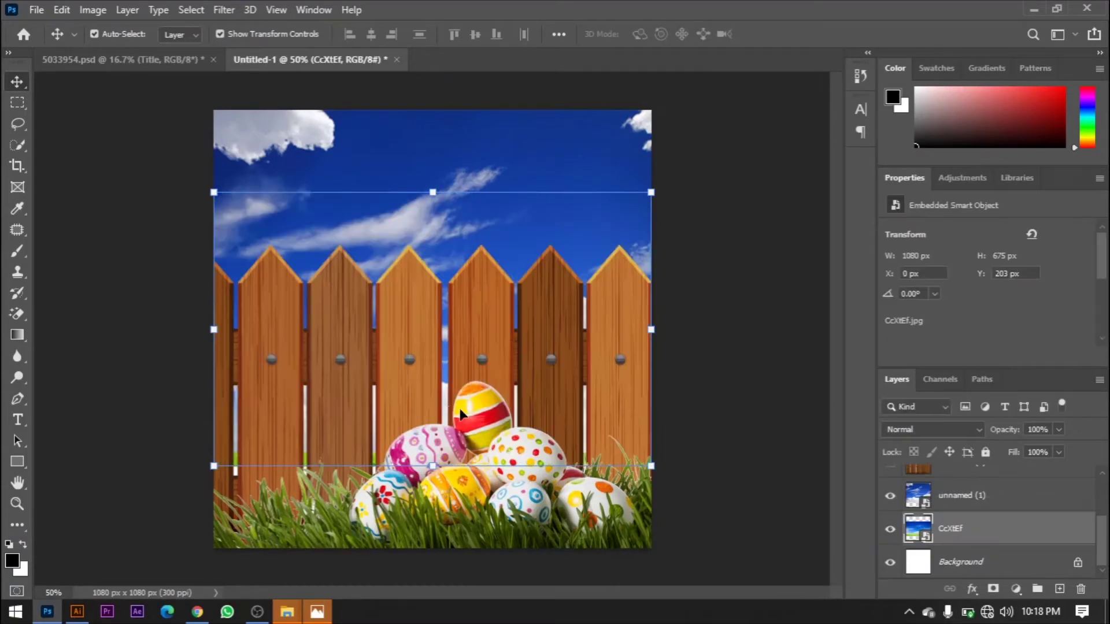
drag(461, 413, 440, 387)
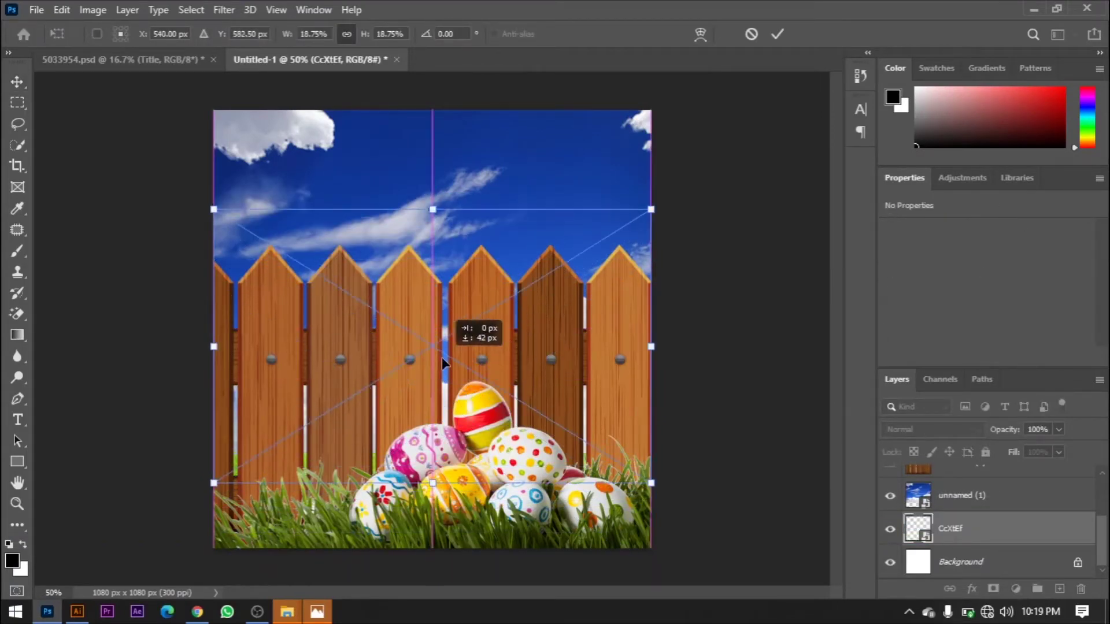
key(Return)
key(ctrl+bracketright)
drag(457, 301, 465, 329)
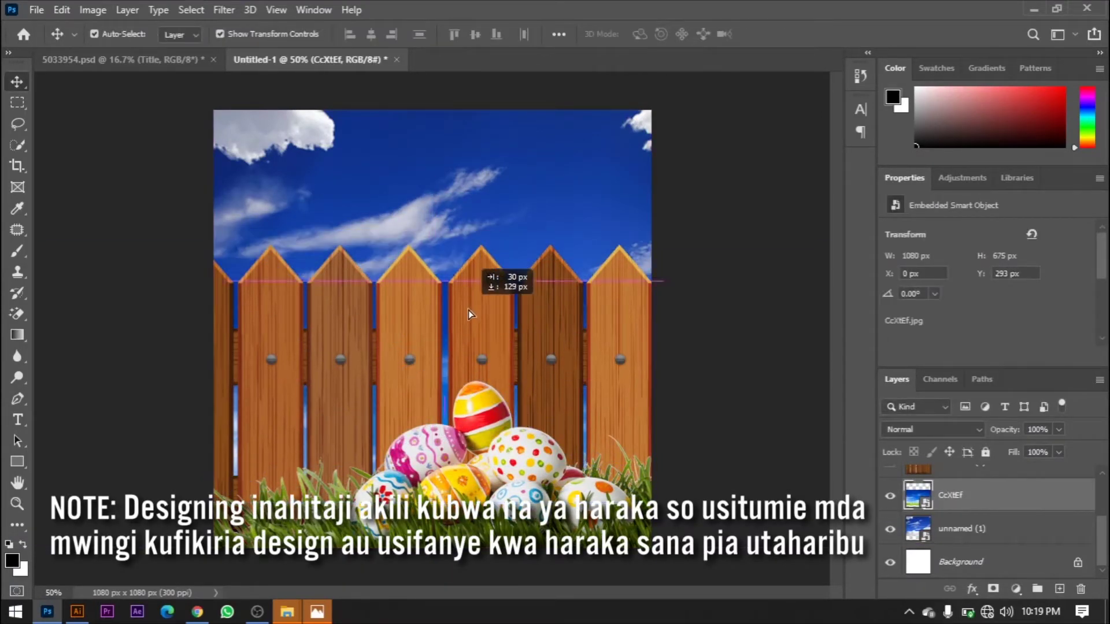
scroll(982, 508, up, 2)
Soft-erase the sky edge and resize the cloudy sky layers to fill the poster's top
key(e)
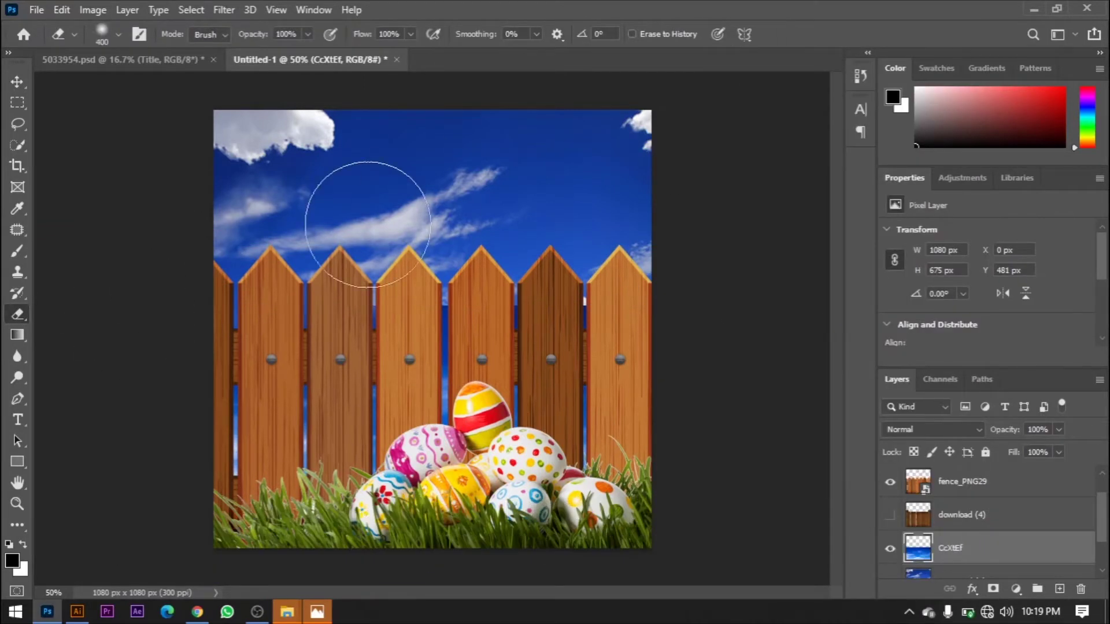
key(v)
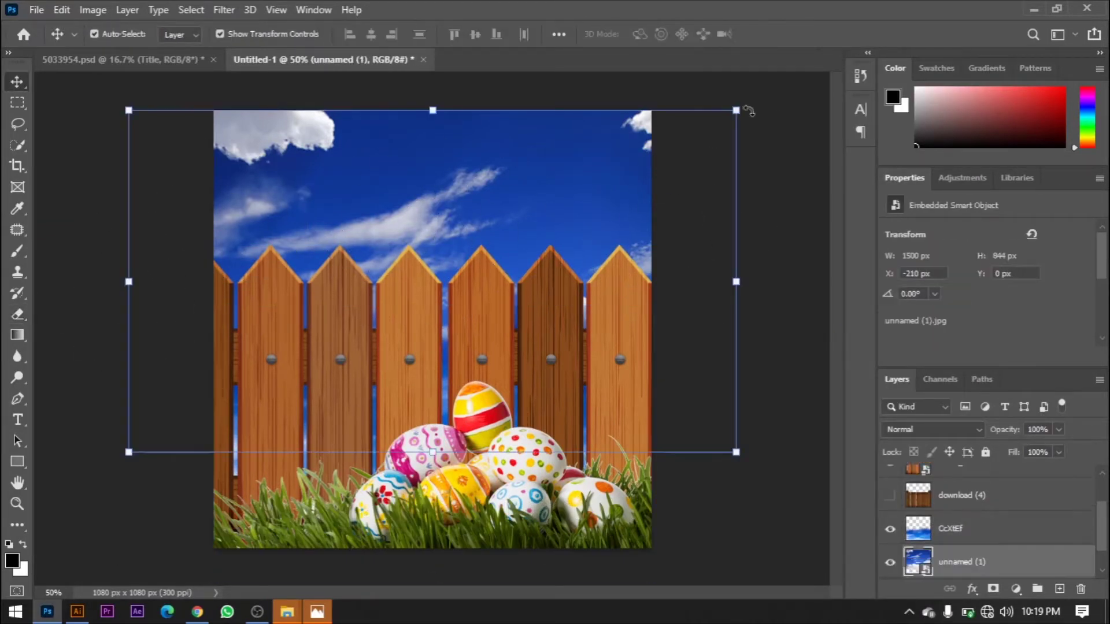
drag(736, 108, 649, 157)
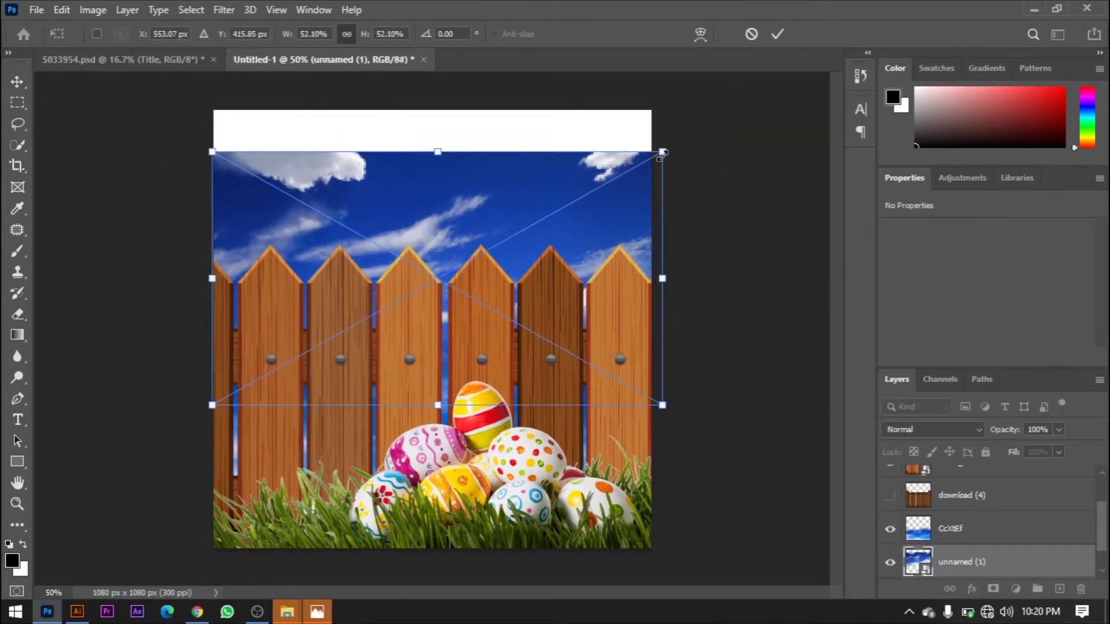
drag(499, 196, 500, 148)
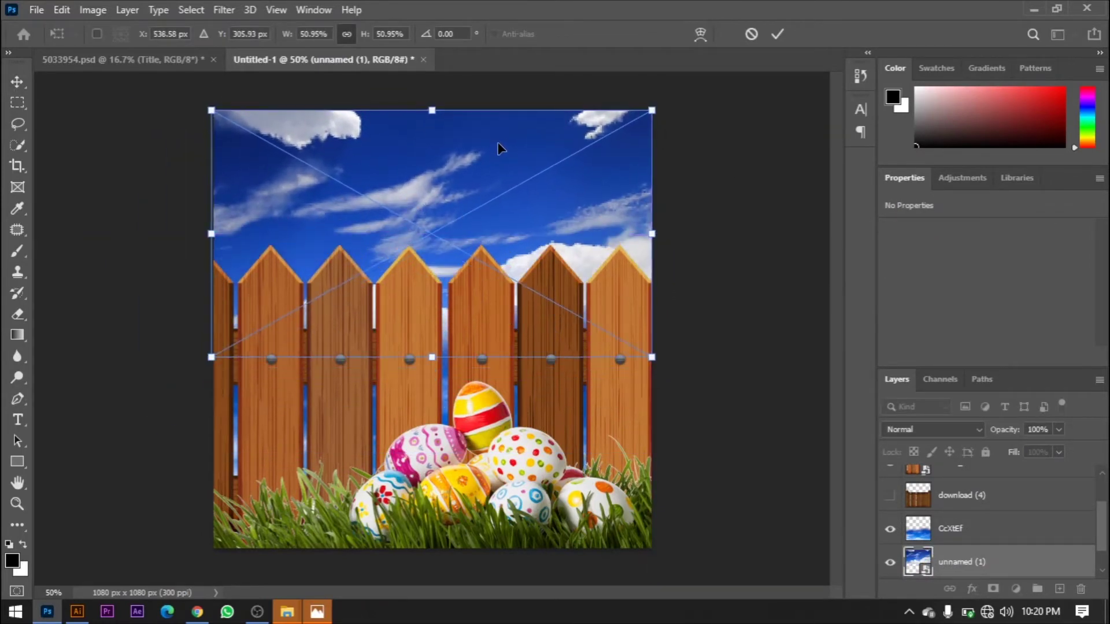
click(778, 35)
key(alt+bracketright)
drag(433, 110, 433, 234)
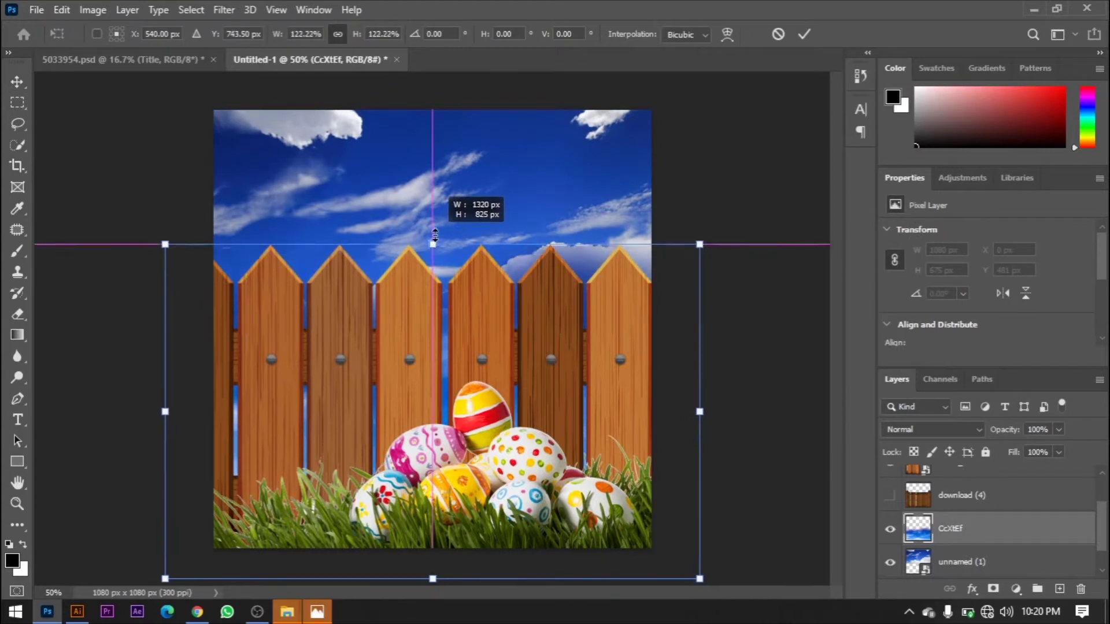
click(803, 33)
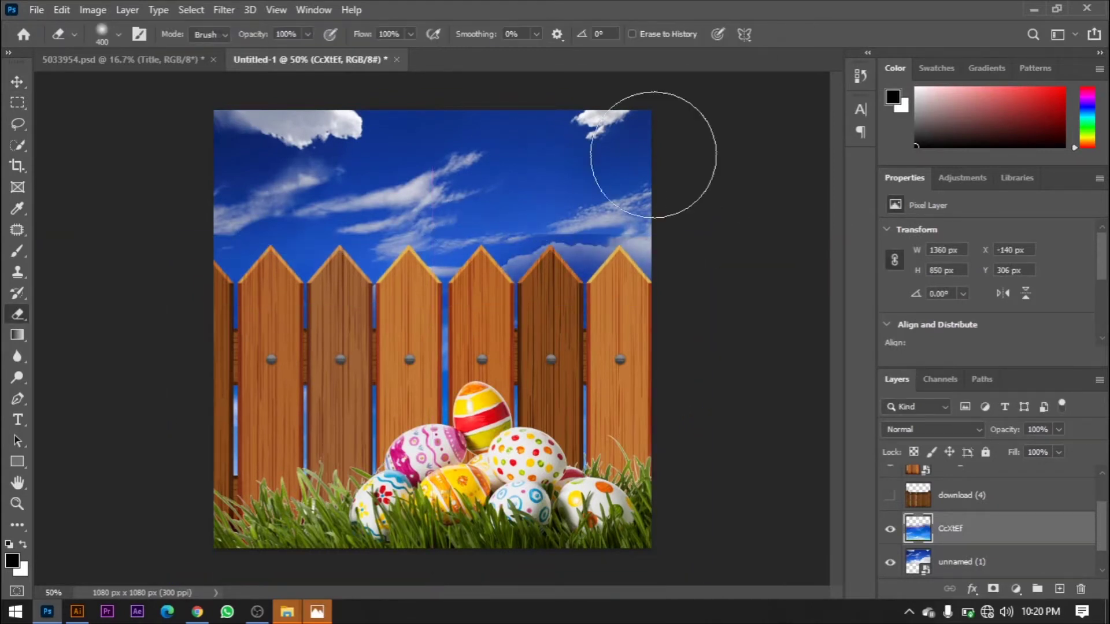
click(736, 268)
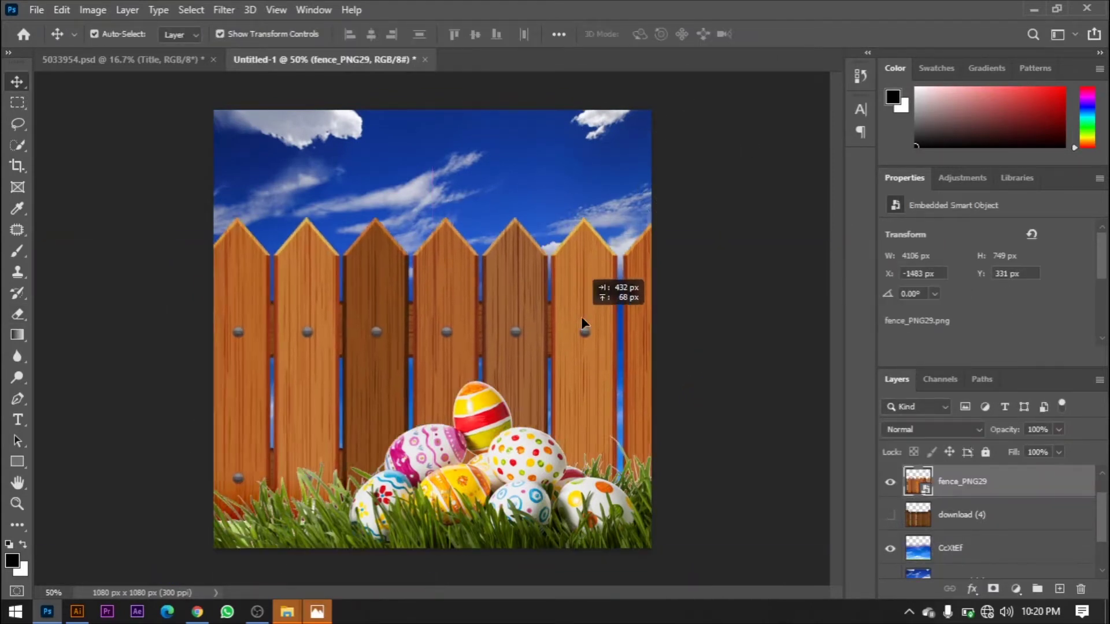
Position fence_PNG29 across the width, nudge it right, and delete the download (4) layer
drag(398, 344, 597, 345)
key(Right)
key(Right)
key(Right)
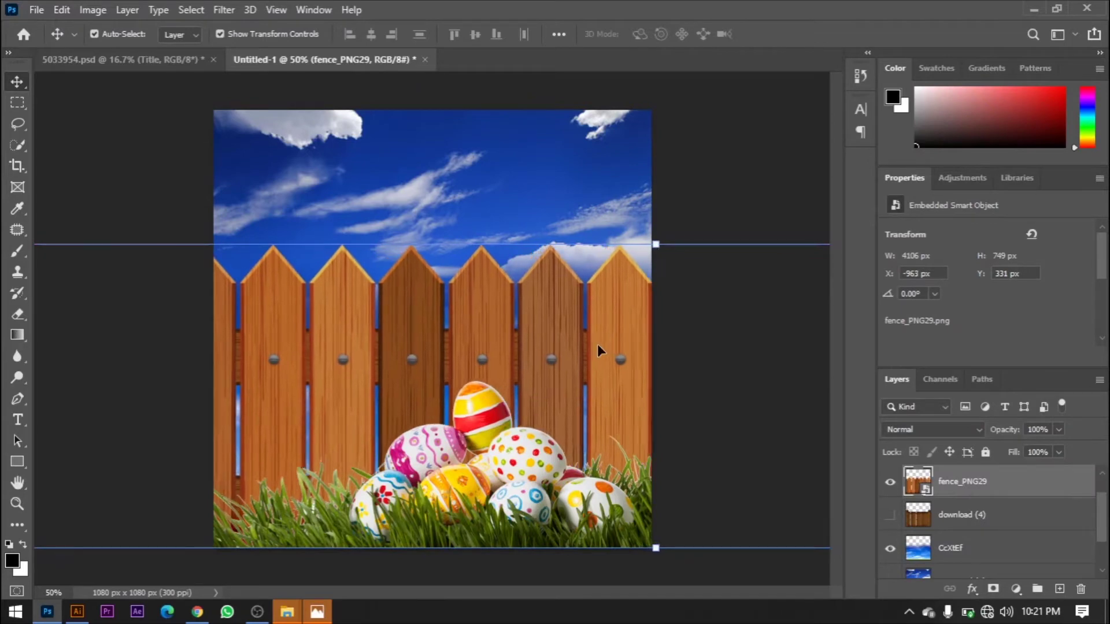
key(Right)
key(Right)
key(Right)
key(Right)
key(Right)
key(Right)
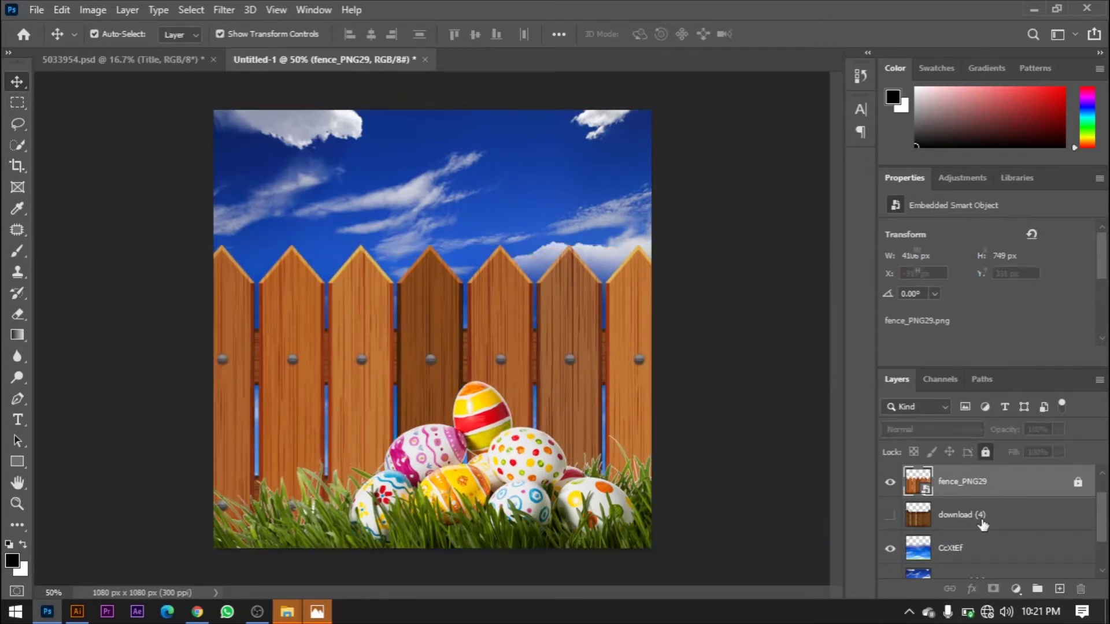
click(983, 524)
key(Delete)
Bring the bright sun image from Downloads onto the canvas, scaled toward the top-right
click(287, 611)
click(387, 355)
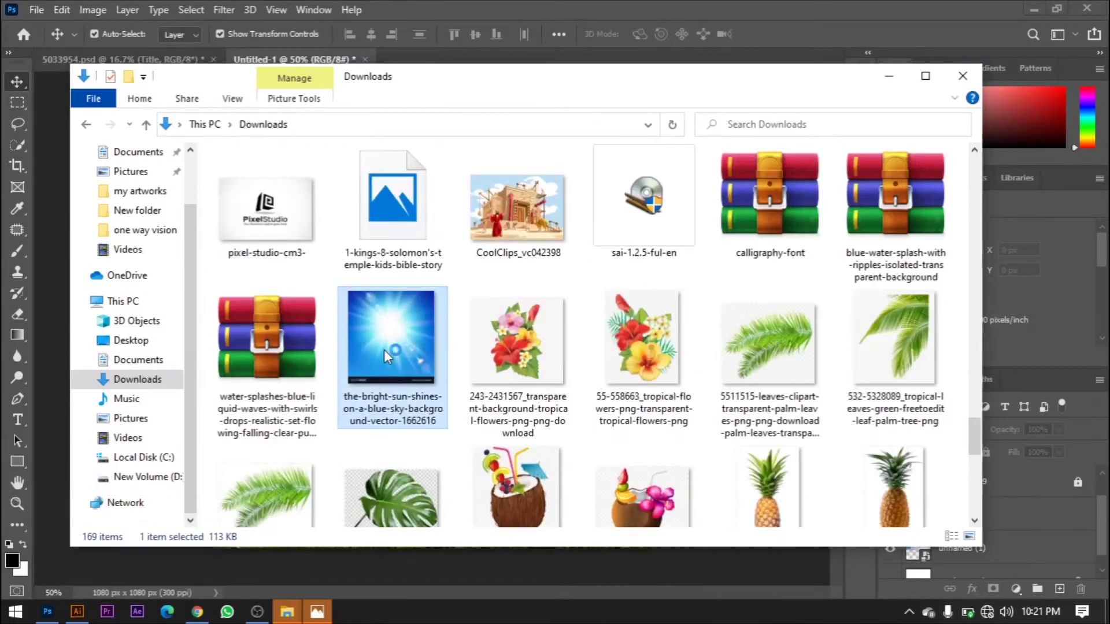
double_click(383, 349)
click(1096, 10)
drag(391, 341, 546, 242)
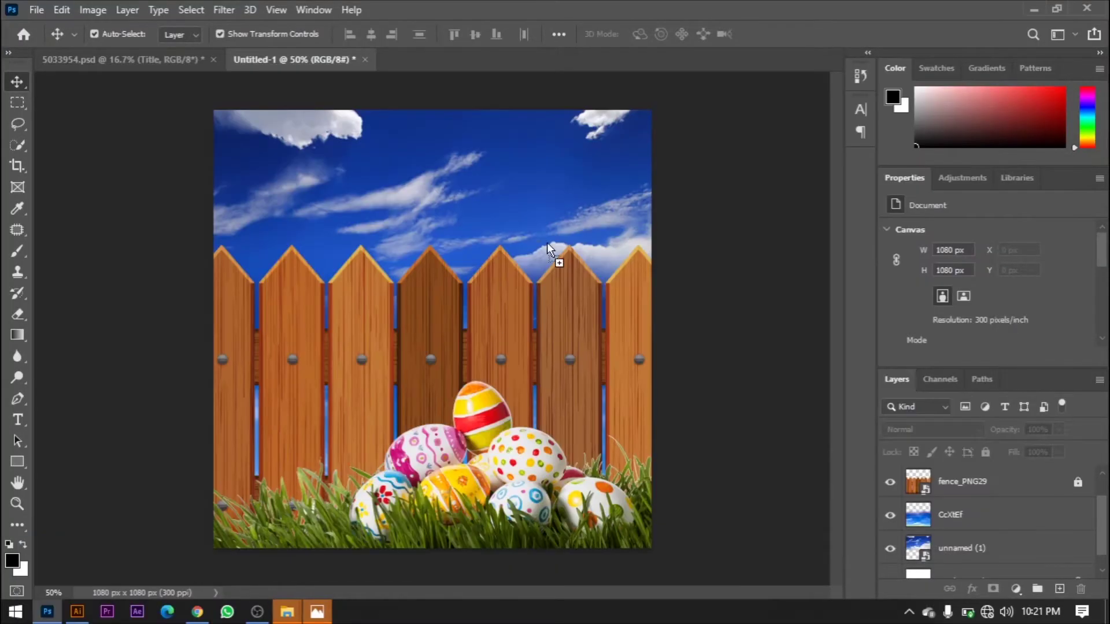
mouse_move(265, 545)
mouse_down()
mouse_move(367, 399)
mouse_move(627, 461)
mouse_up()
Rasterize the sun layer and shrink it into the top-right corner
click(774, 34)
right_click(1060, 484)
click(937, 315)
key(e)
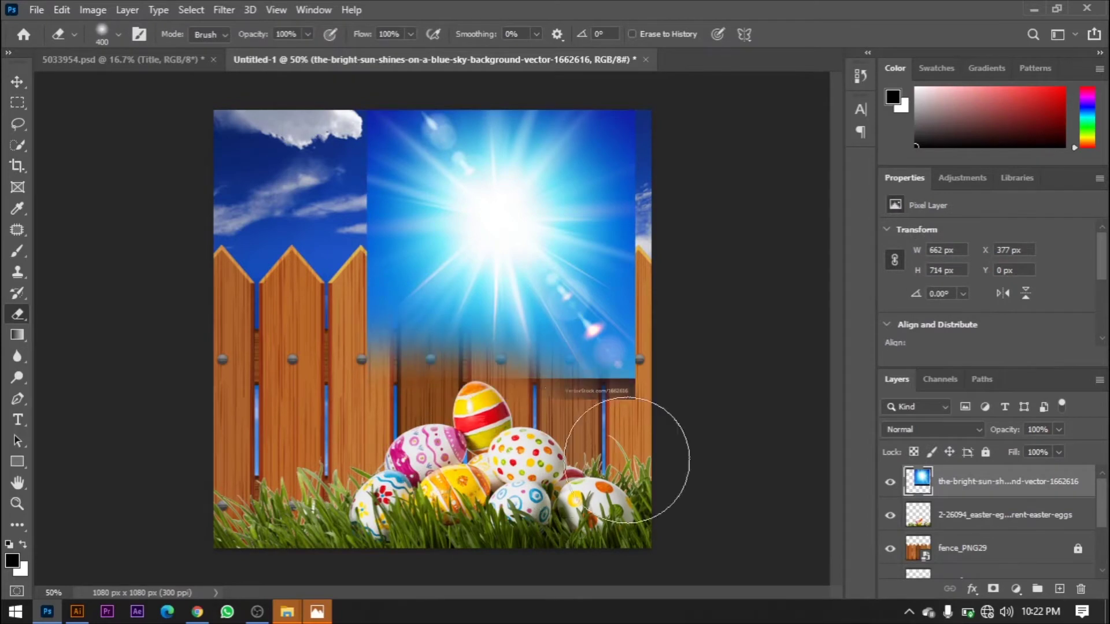
key(ctrl+t)
drag(533, 219, 550, 218)
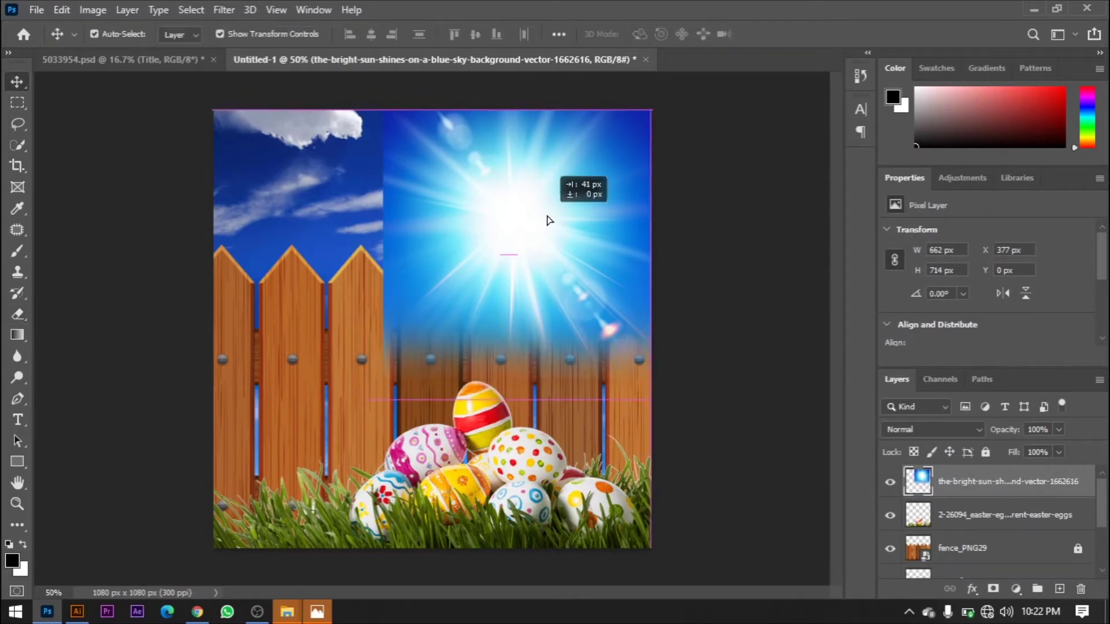
drag(383, 398, 439, 338)
right_click(578, 281)
click(579, 275)
Set the sun layer's blend mode to Lighten and move it lower in the stack
click(805, 34)
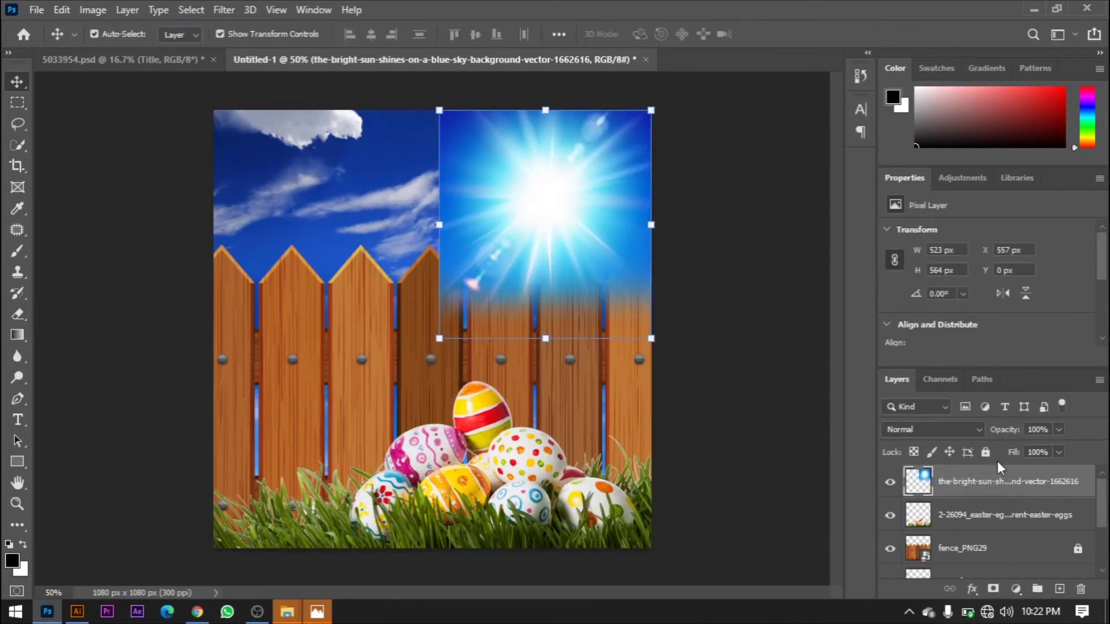
click(931, 430)
click(902, 317)
drag(1006, 483, 1002, 518)
Resize the sun to 391 × 422 px with softened edges, then bring up the Open dialog
key(ctrl+t)
mouse_move(439, 338)
mouse_down()
mouse_move(408, 355)
mouse_move(526, 228)
mouse_move(498, 272)
mouse_up()
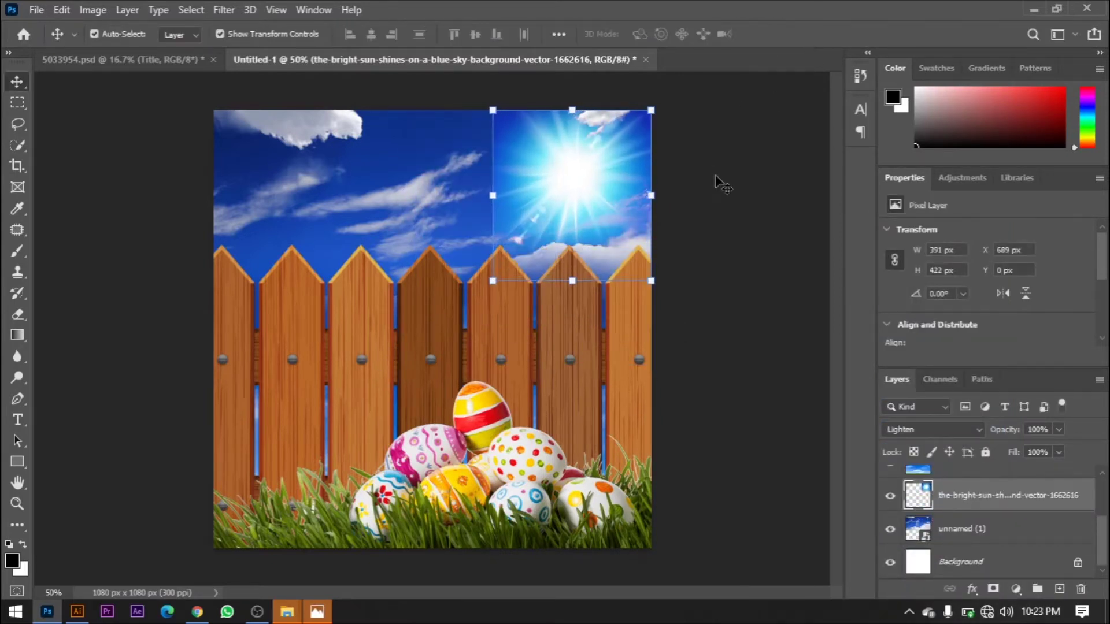
key(Return)
key(e)
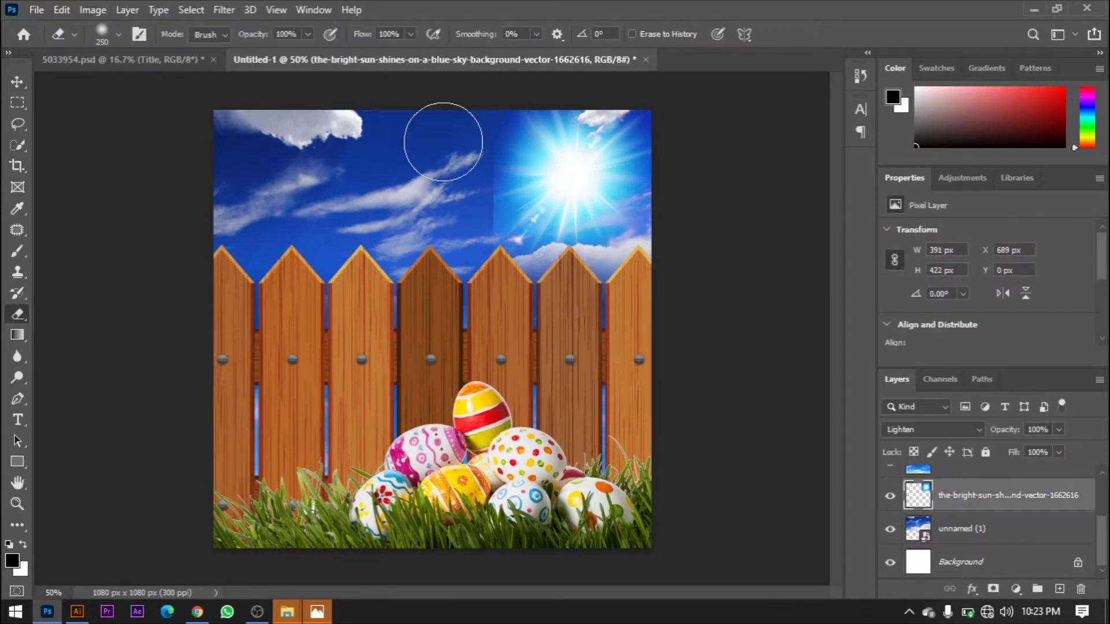
key(v)
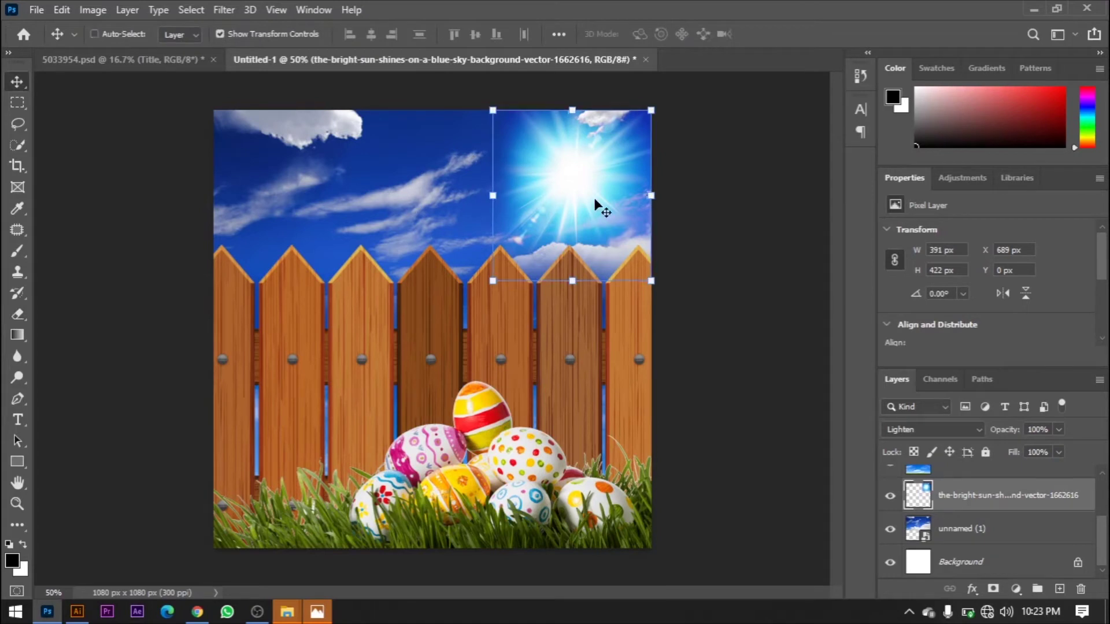
right_click(598, 202)
click(654, 468)
key(ctrl+z)
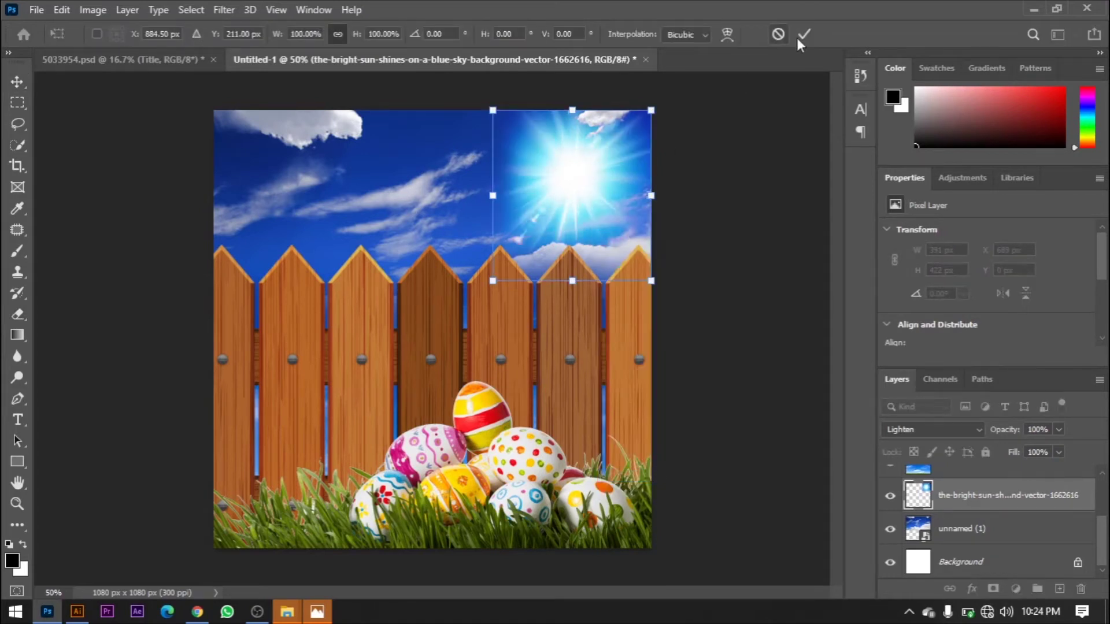
click(804, 34)
key(ctrl+o)
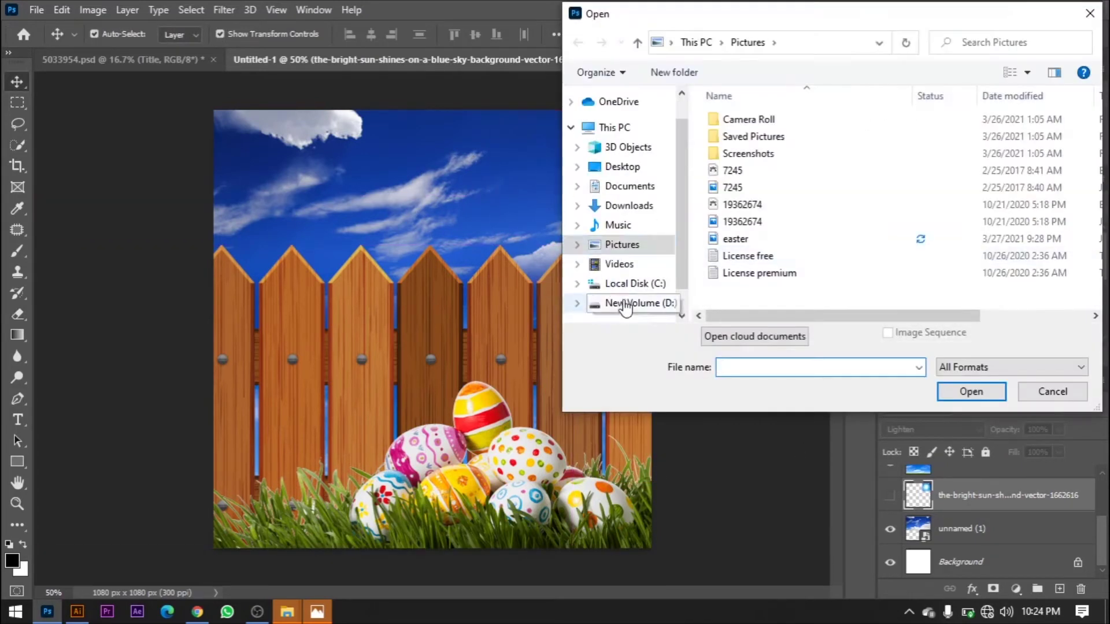
Open addd.psd from D:\my artworks\New folder and drag its sunshine layer into Untitled-1
click(625, 303)
double_click(810, 119)
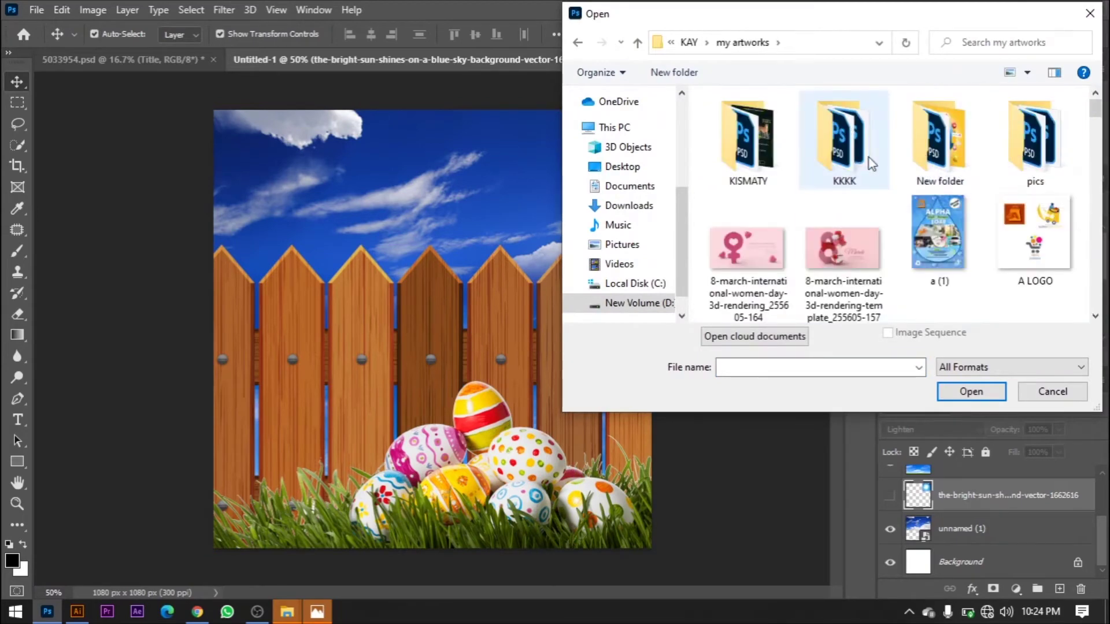
double_click(844, 145)
key(BackSpace)
double_click(940, 145)
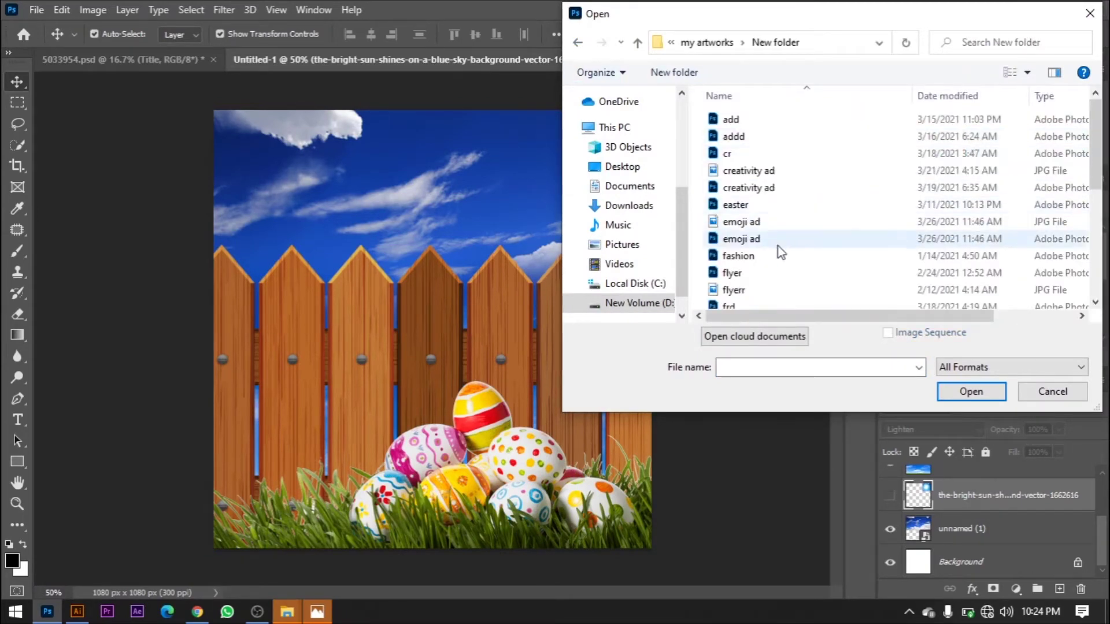
double_click(751, 137)
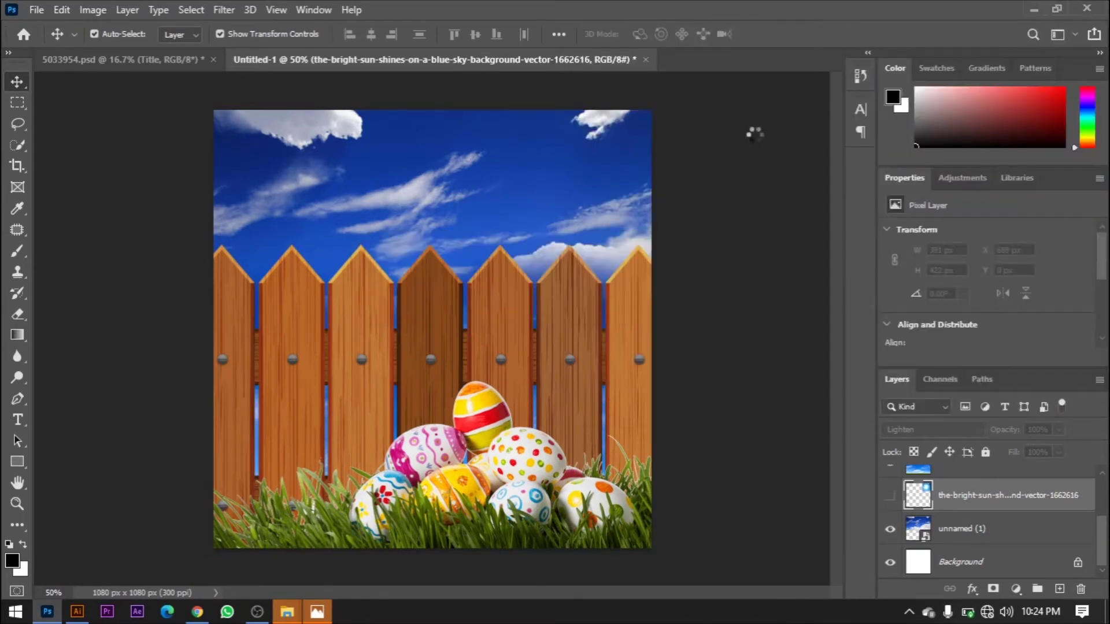
mouse_move(612, 174)
mouse_down()
mouse_move(142, 93)
mouse_move(602, 173)
mouse_up()
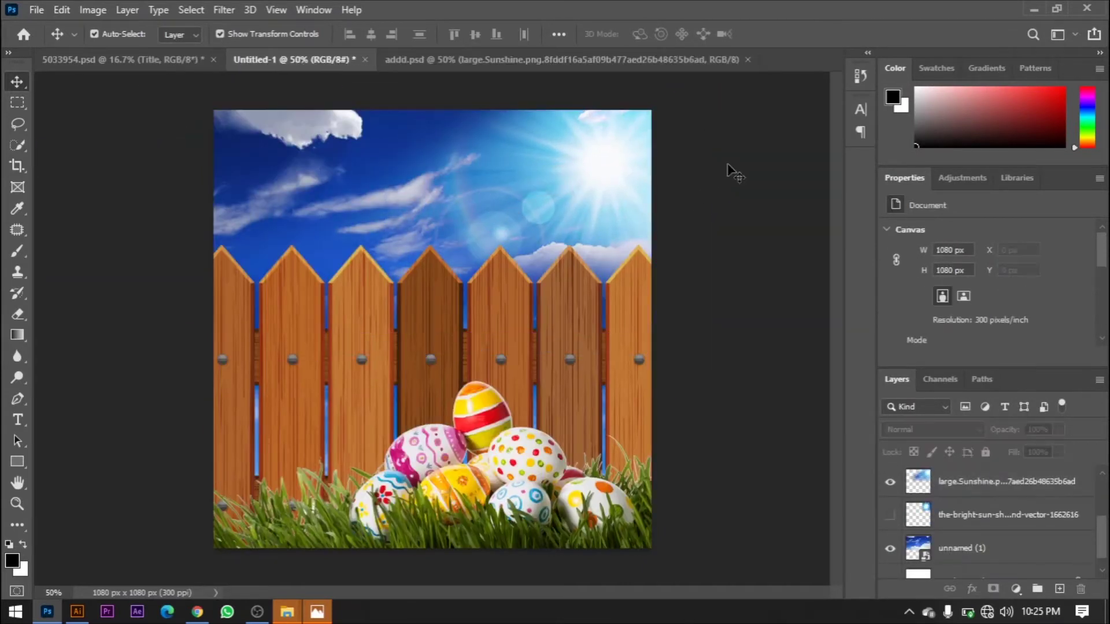
Add HAPPY in the sky at 75 pt Mont Heavy DEMO, nudged slightly left and up
click(364, 208)
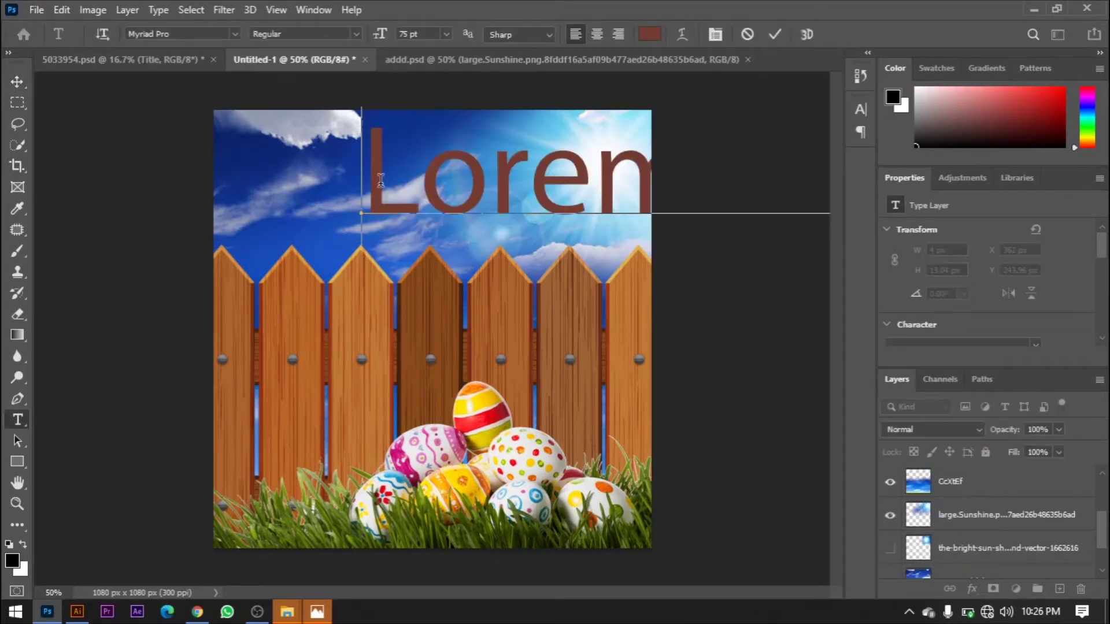
mouse_move(358, 42)
mouse_down()
mouse_move(388, 41)
mouse_move(377, 41)
mouse_up()
text(HAPPY)
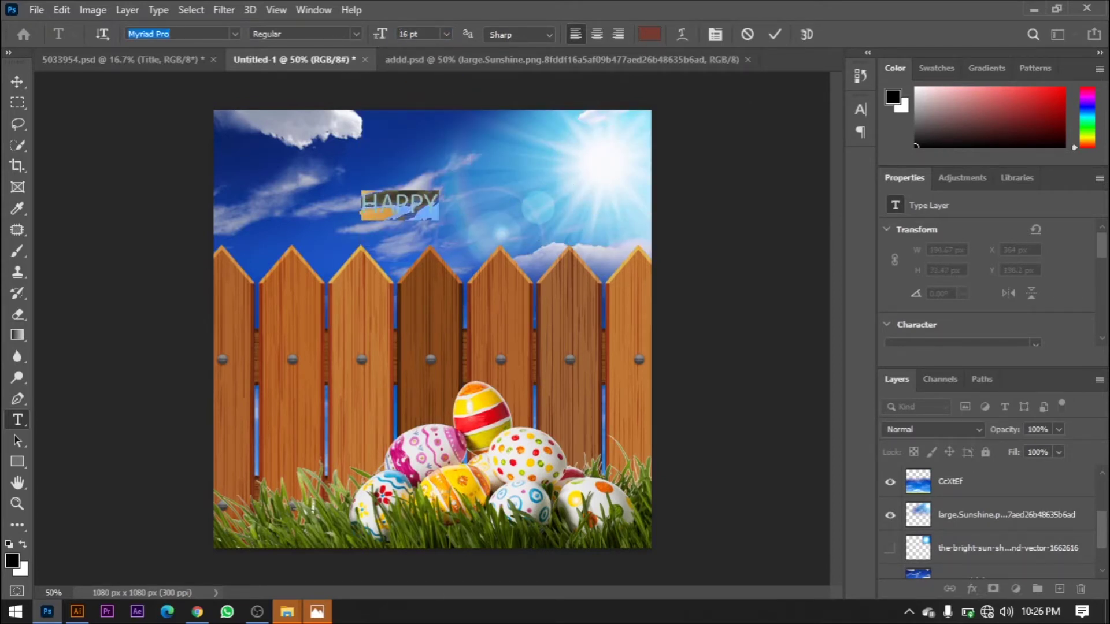
text(MONT)
click(339, 102)
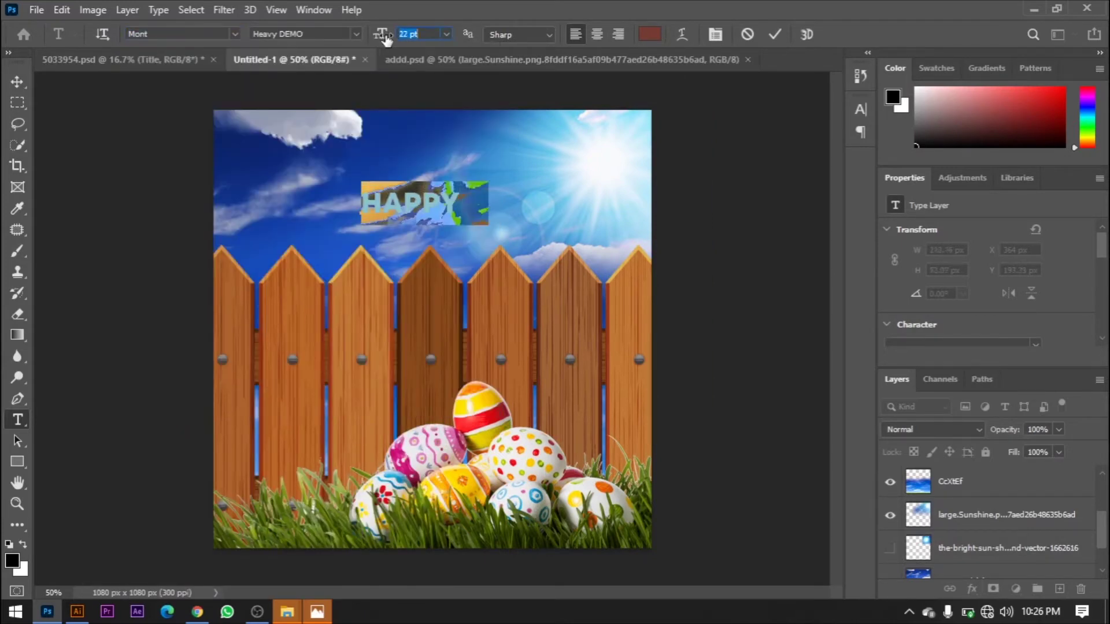
key(ctrl+Return)
key(v)
drag(415, 199, 414, 199)
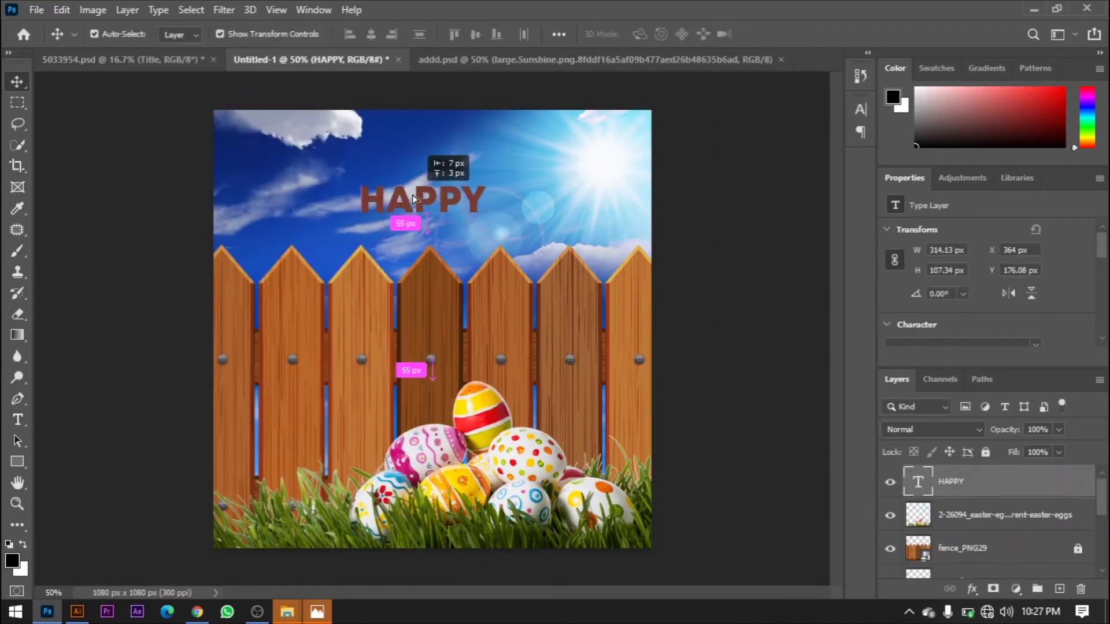
Start a second text layer below HAPPY and select its placeholder text
key(t)
click(342, 276)
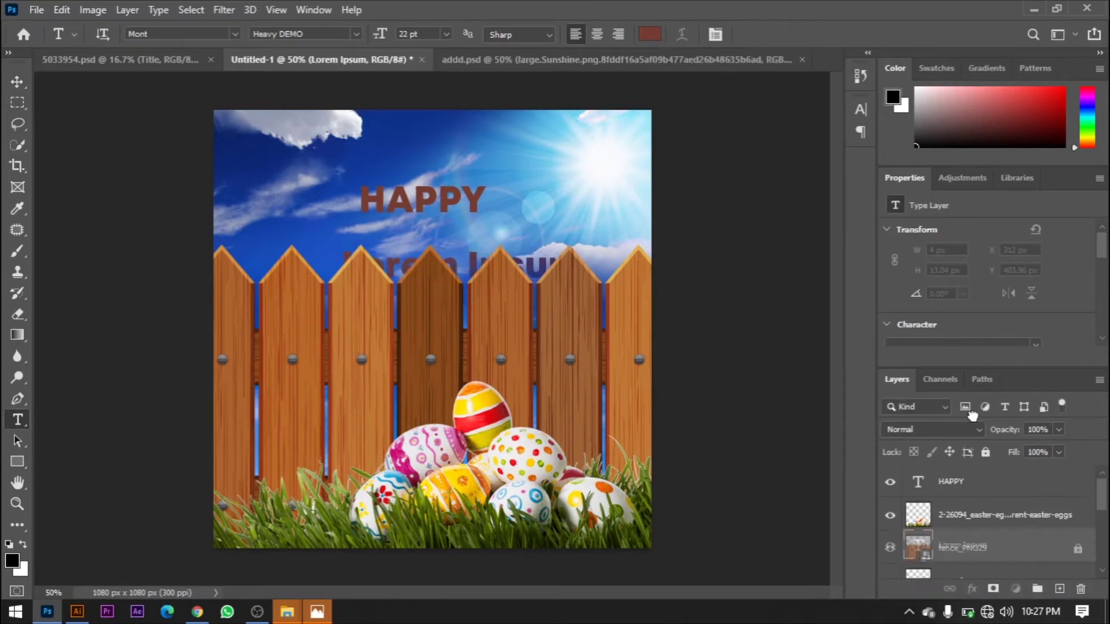
key(ctrl+a)
Type Easter in Mood Booster Demo at 60 pt and move it under HAPPY
text(Easter)
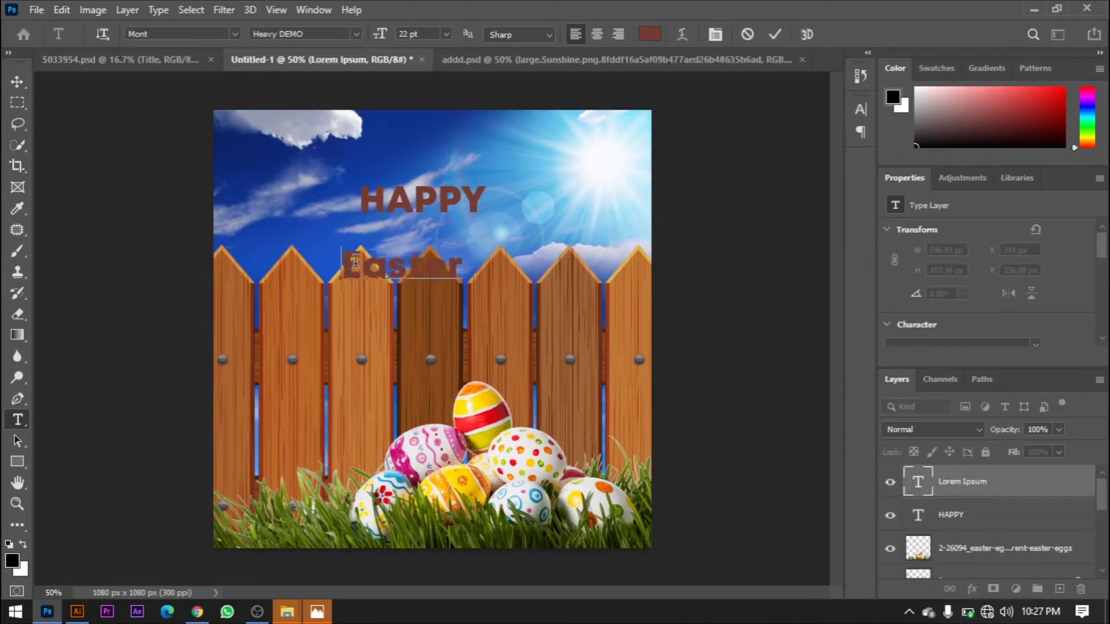
click(861, 110)
click(764, 133)
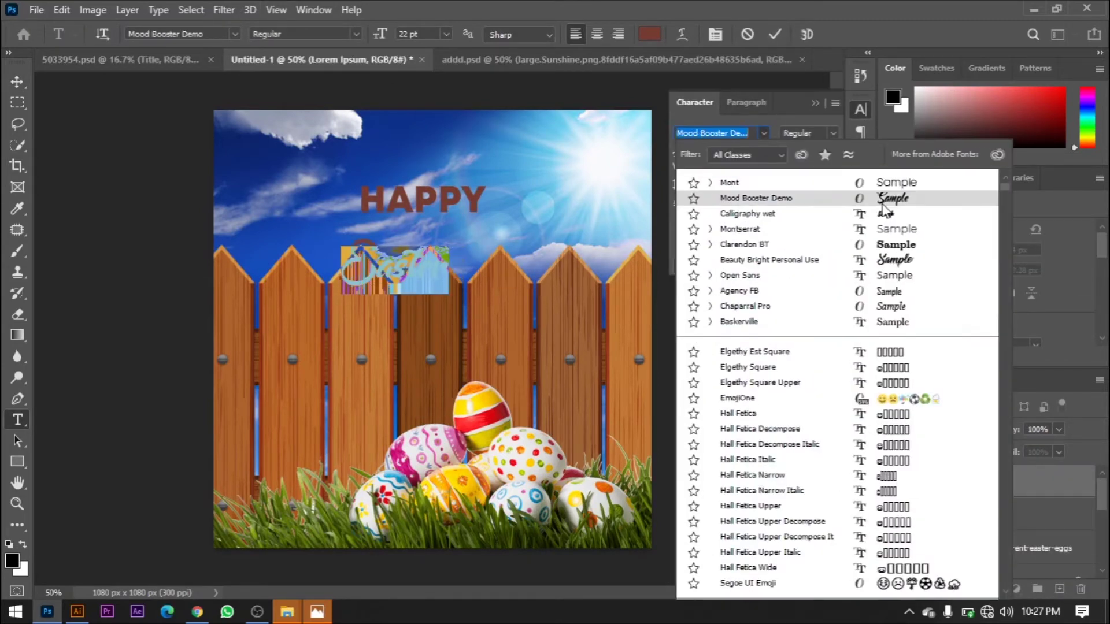
click(883, 202)
click(419, 34)
text(60)
click(775, 34)
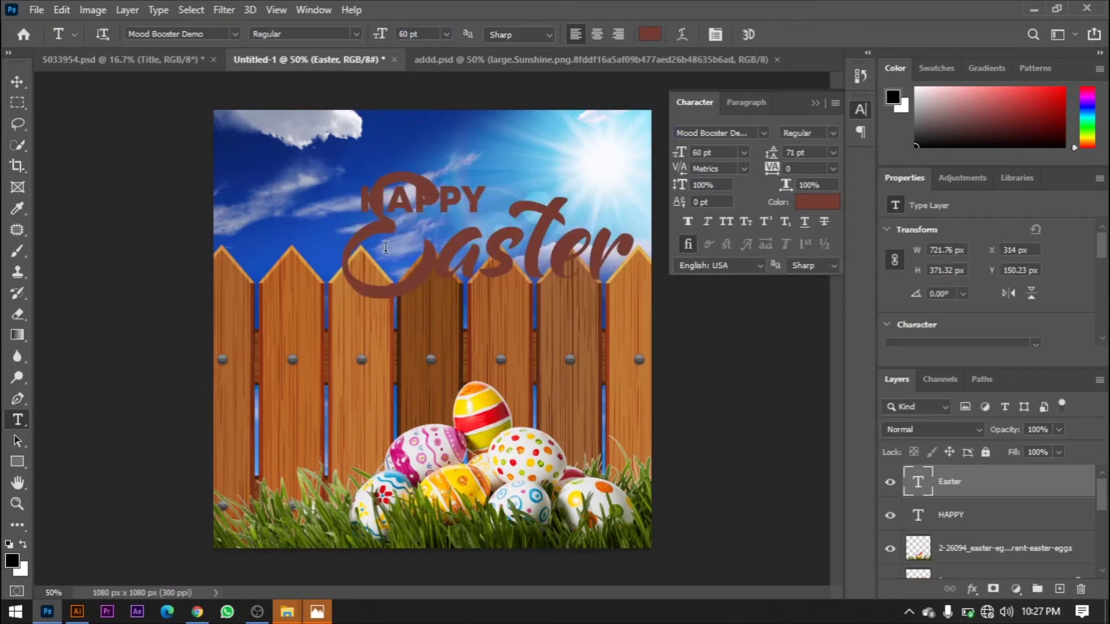
key(v)
drag(453, 314, 352, 296)
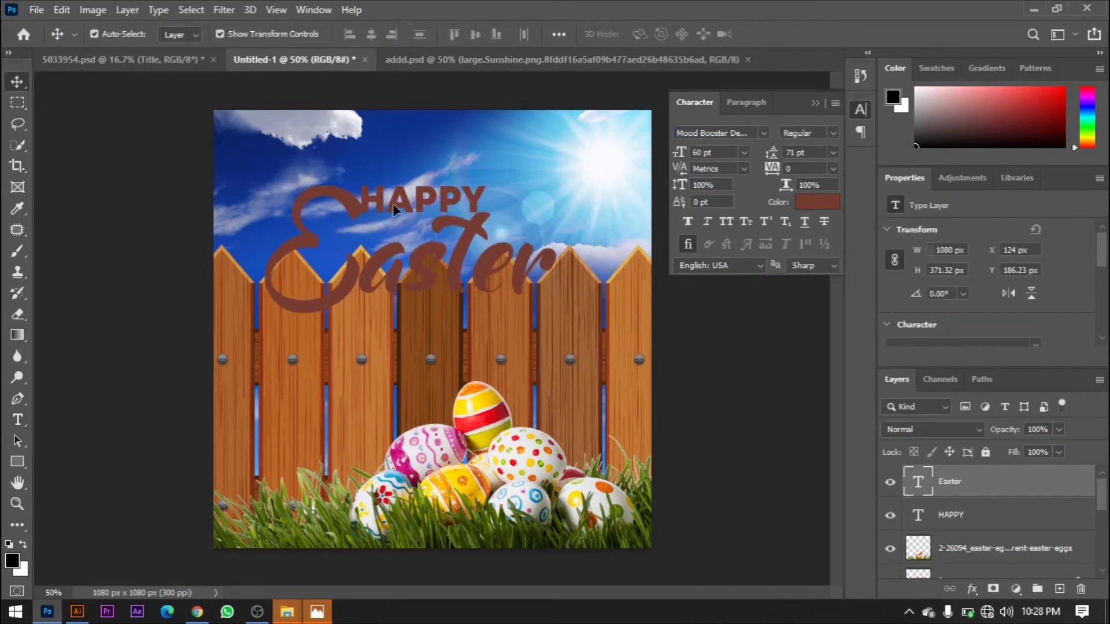
Reselect all the Easter text and colour it bright green #07e746
key(t)
click(362, 197)
key(ctrl+a)
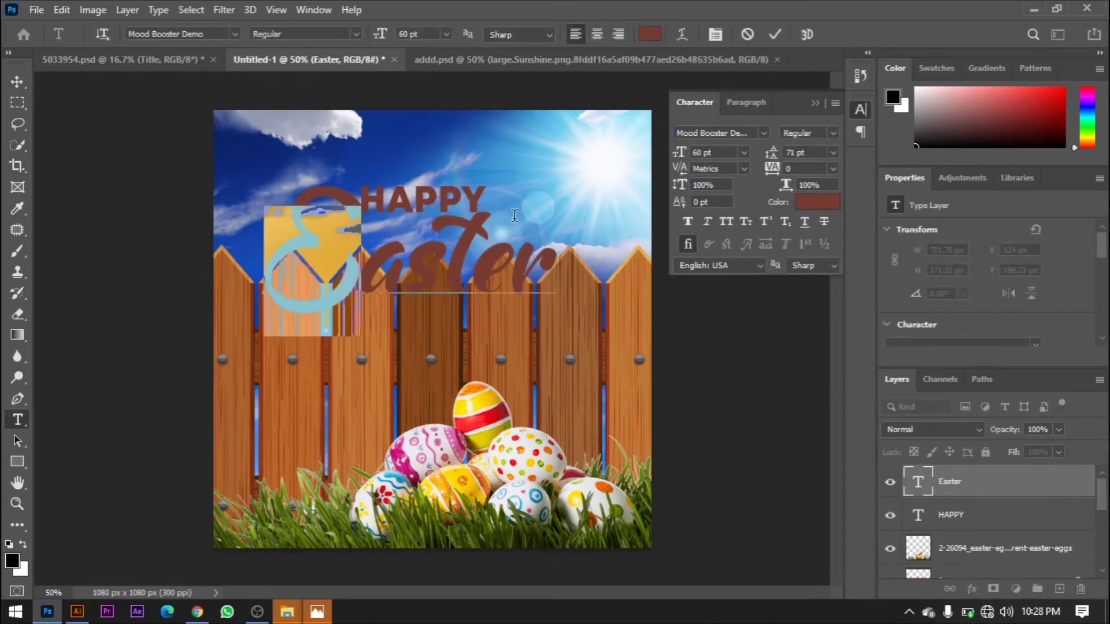
click(650, 34)
Apply the green colour 05c583 to the Easter text
text(05c583)
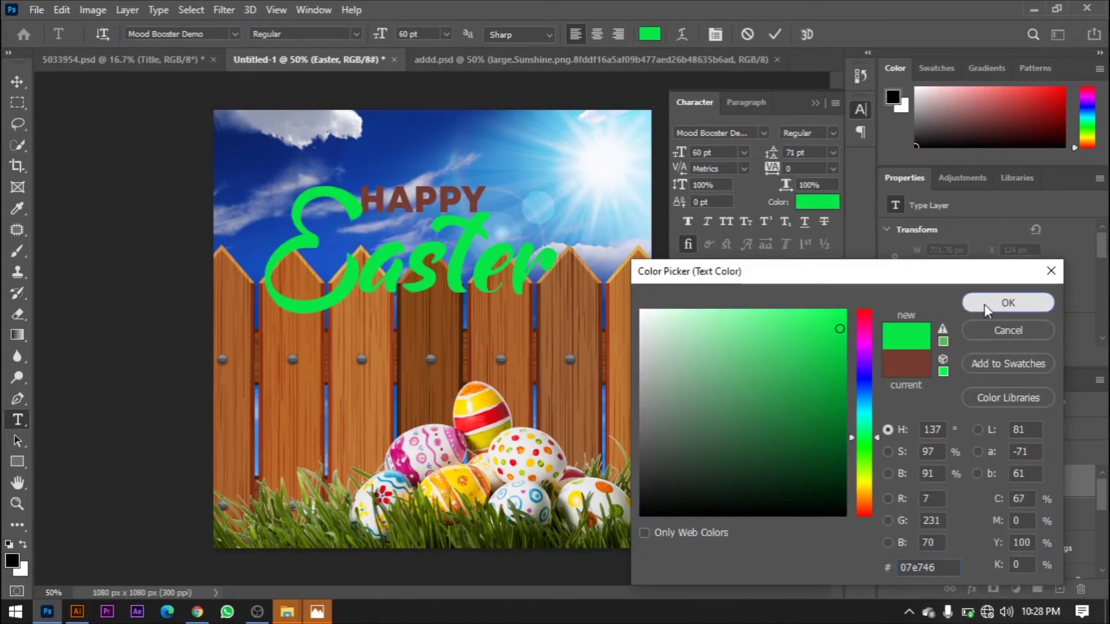
click(1008, 302)
key(v)
Make HAPPY the same green, sampled from the Easter text
click(374, 198)
key(t)
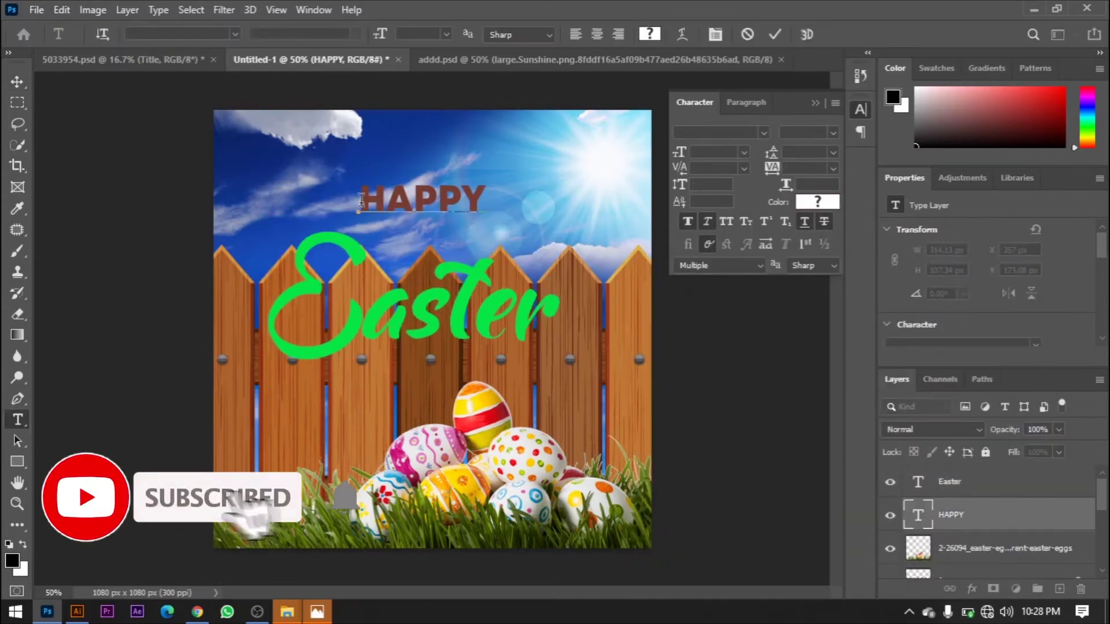
click(650, 34)
text(ffffff)
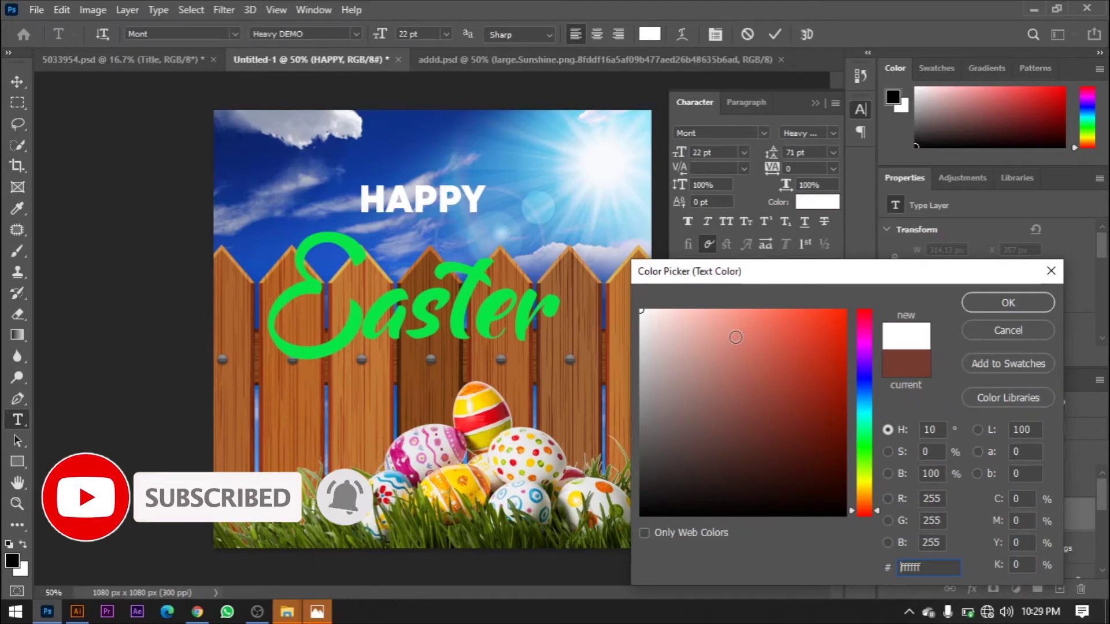
click(467, 300)
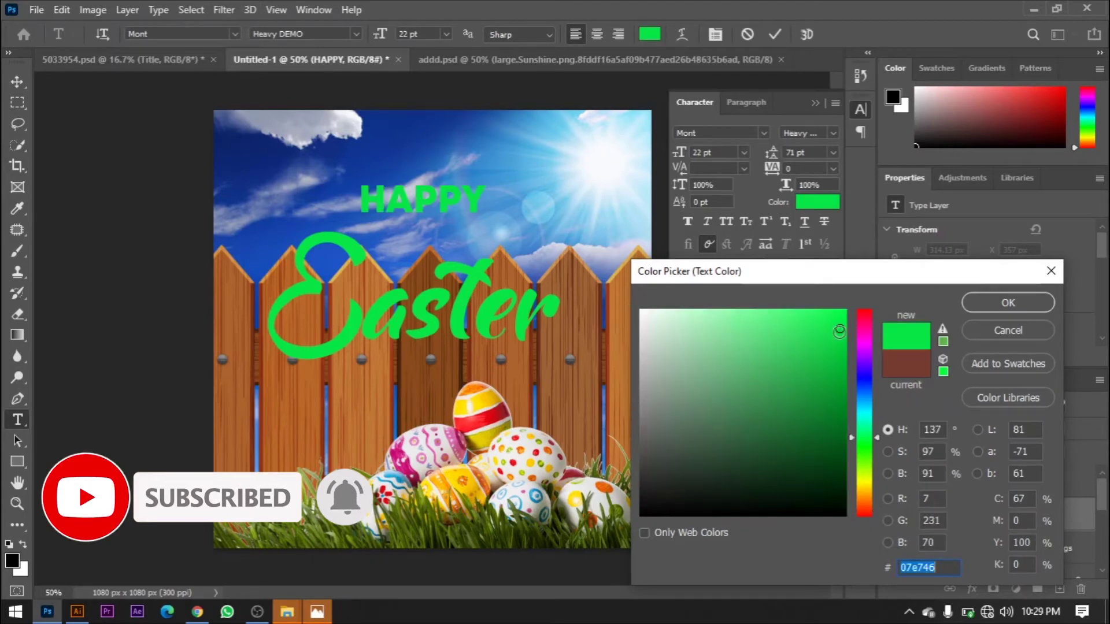
click(1008, 303)
key(ctrl+Return)
key(v)
Set the Easter layer to Lighten blending and recolour its text brown
click(430, 321)
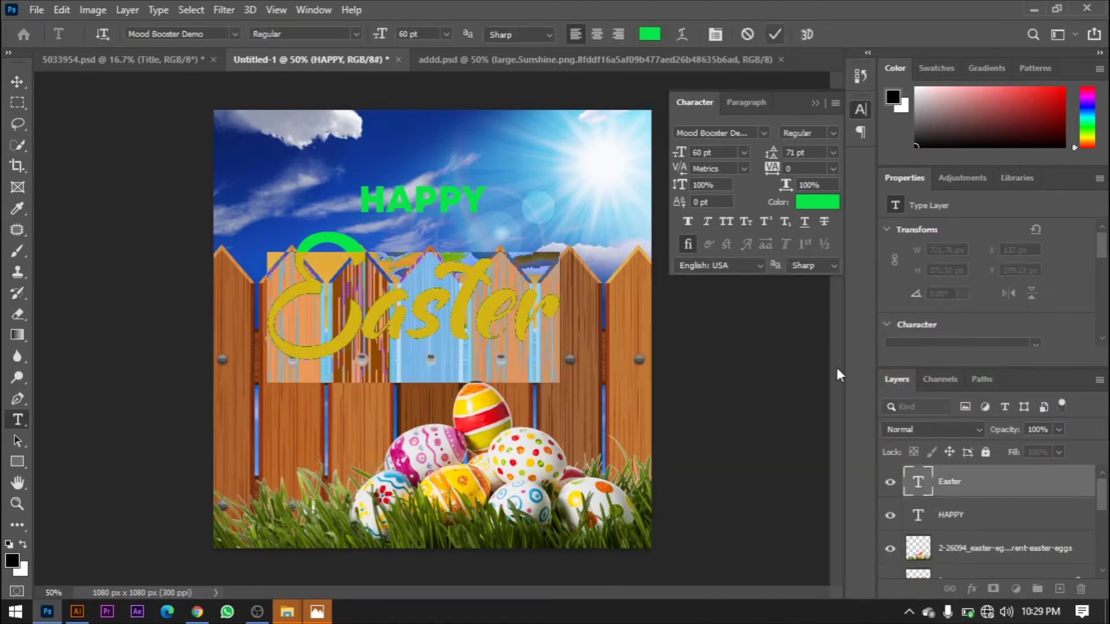
click(947, 429)
click(914, 316)
double_click(462, 309)
click(650, 34)
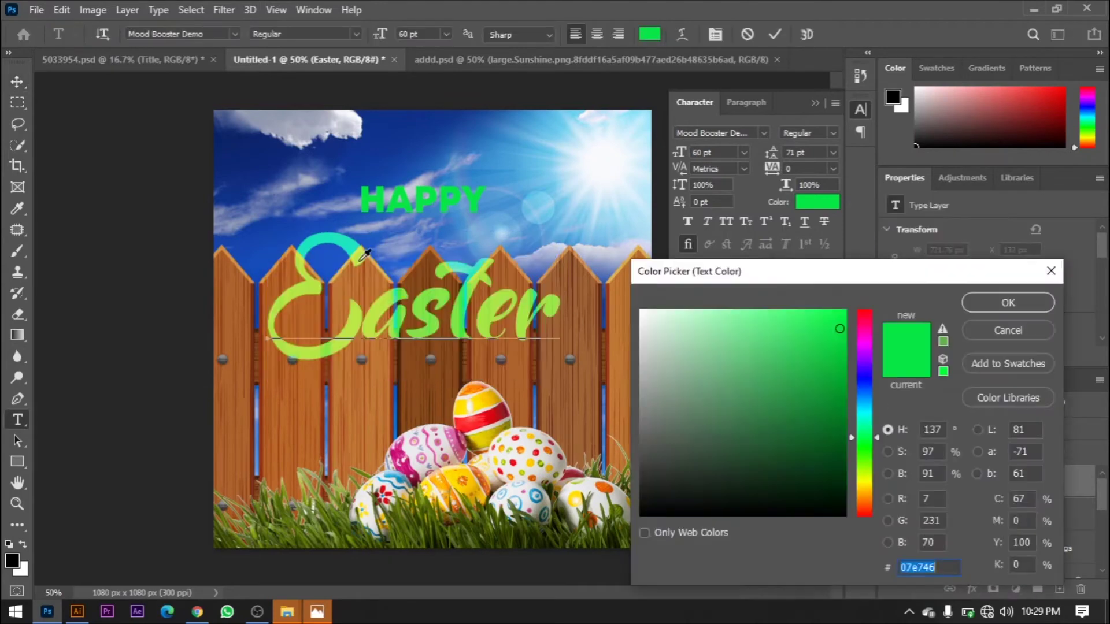
click(243, 405)
click(803, 399)
click(1006, 300)
Give the Easter text a white 3 px outline stroke layer style
key(ctrl+Return)
key(v)
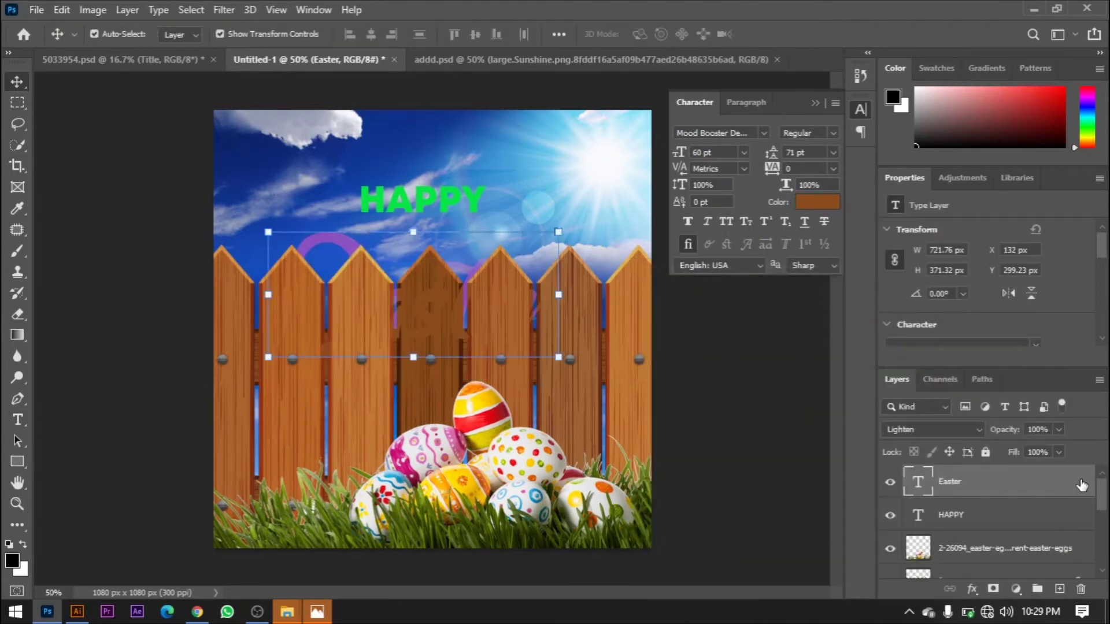
double_click(1082, 484)
click(468, 226)
drag(578, 85, 696, 74)
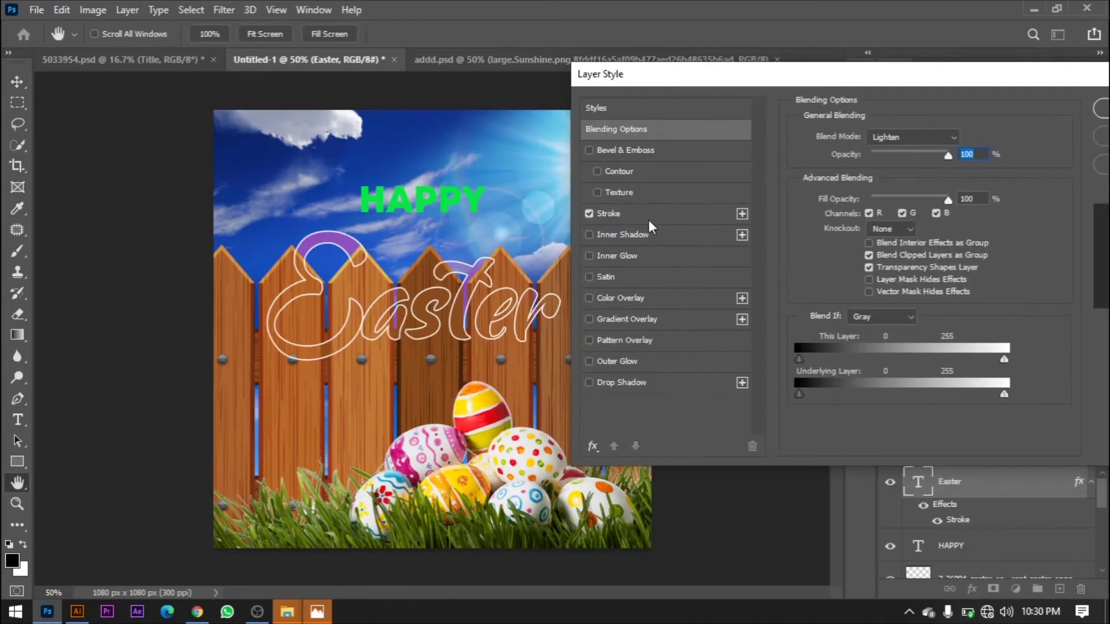
click(608, 213)
click(832, 256)
click(477, 201)
click(1051, 270)
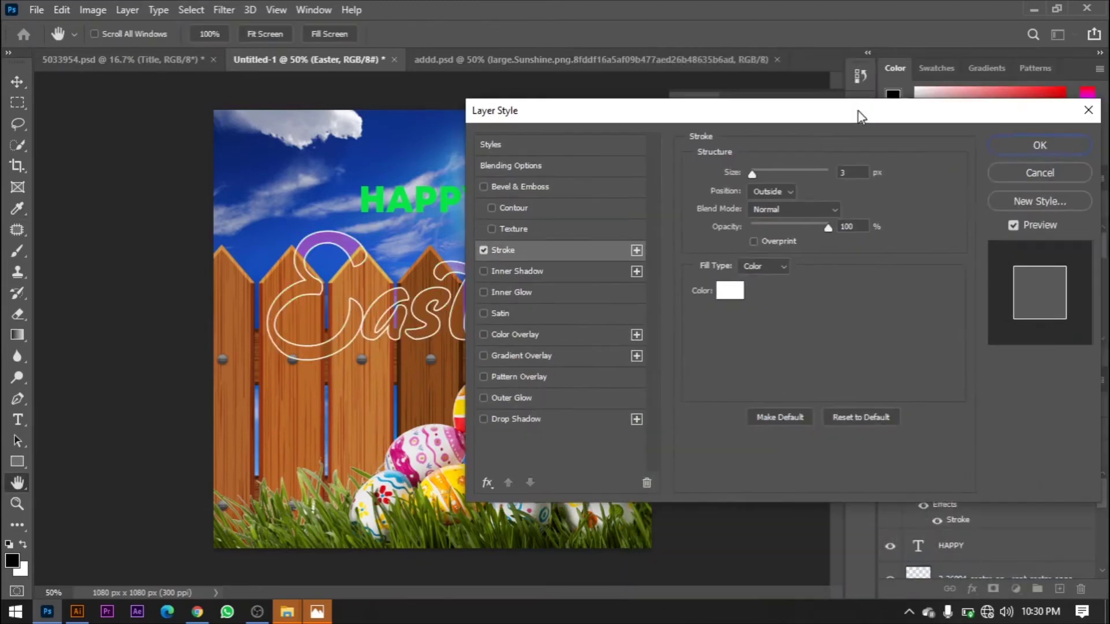
click(1069, 145)
Enlarge Easter to about 112%, tilt it about 10°, and shift HAPPY lower-left
drag(427, 271, 576, 267)
drag(286, 349, 249, 368)
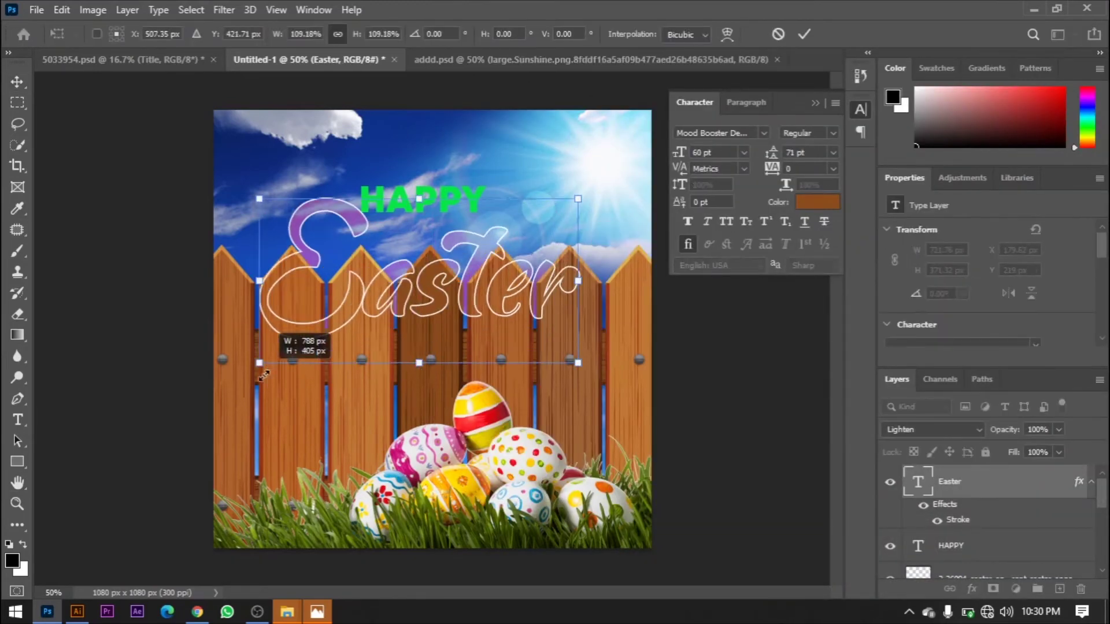
drag(584, 374, 603, 349)
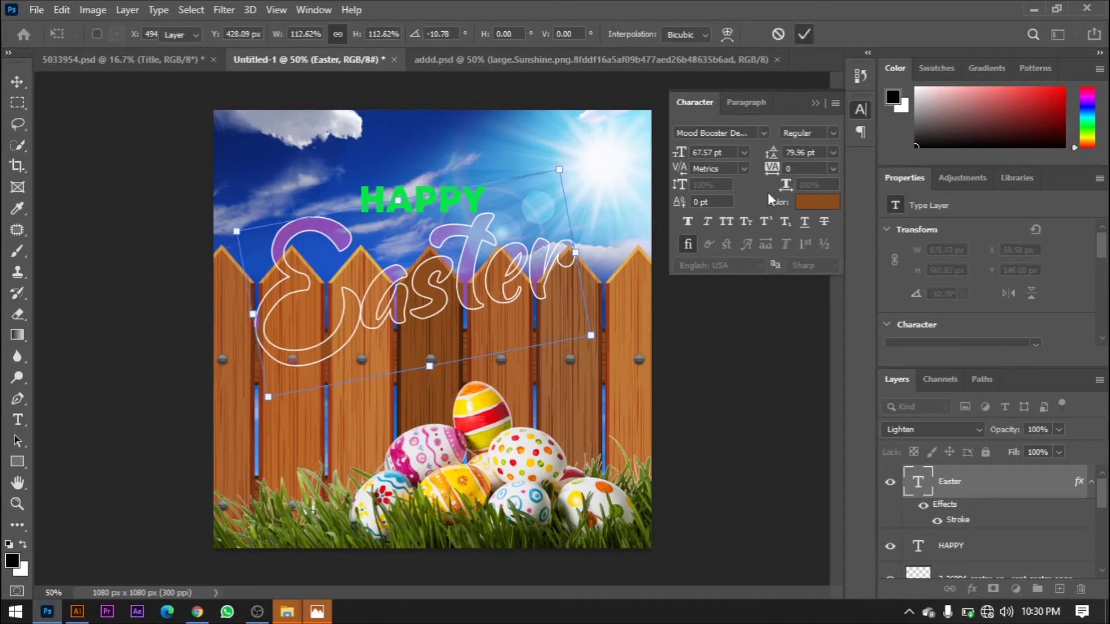
click(804, 34)
drag(419, 199, 407, 218)
click(816, 102)
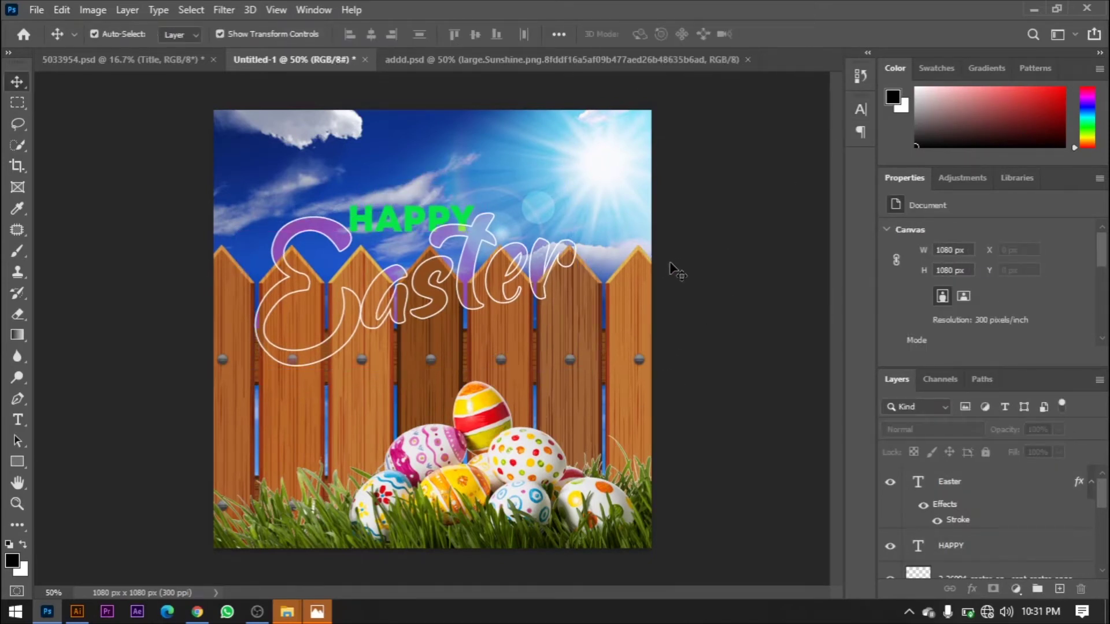
click(287, 611)
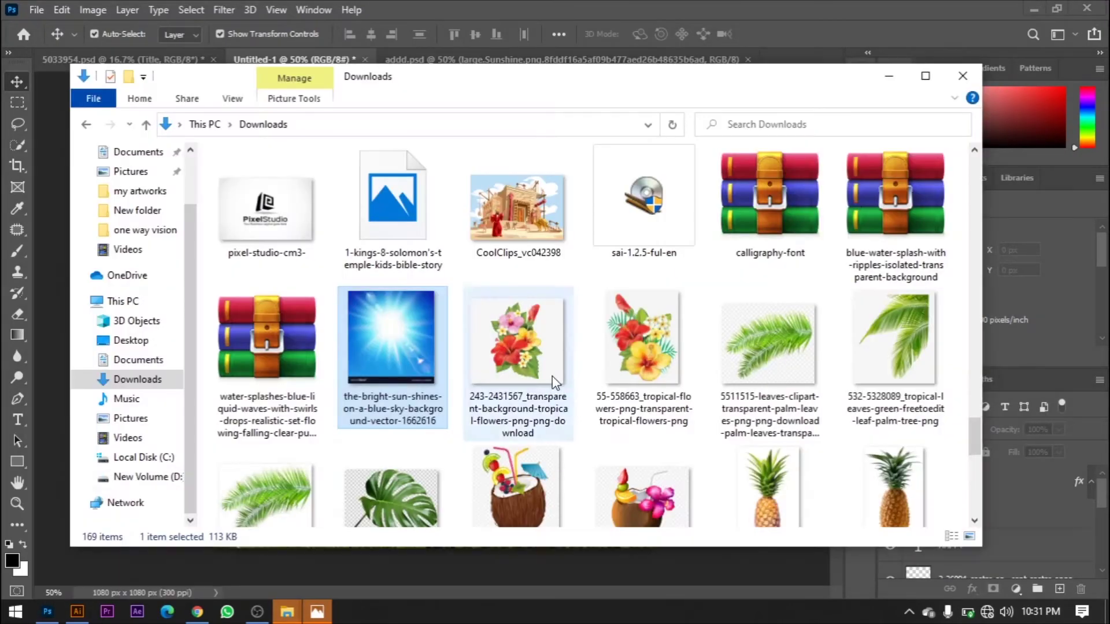
scroll(588, 362, down, 10)
scroll(588, 361, up, 5)
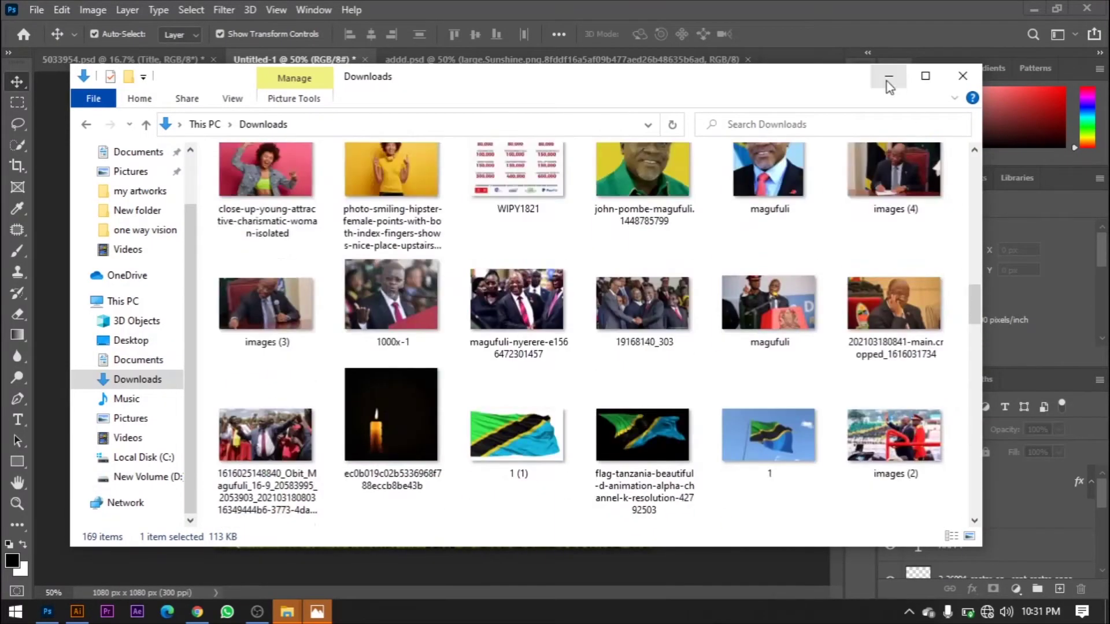
click(889, 75)
double_click(447, 292)
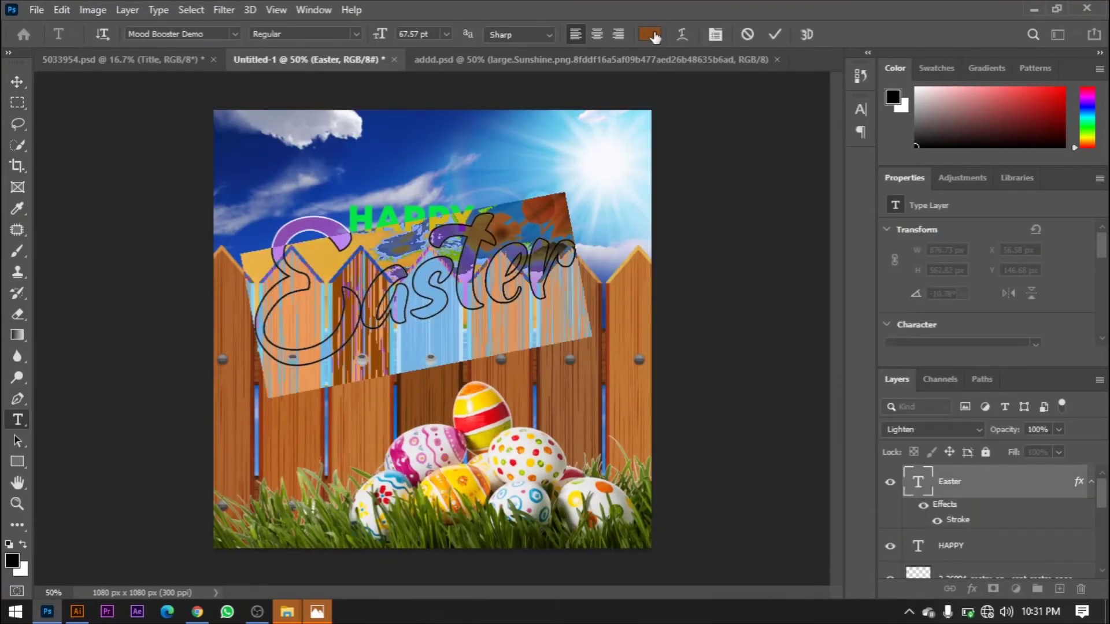
Recolour the Easter text to a pale grey-blue
click(650, 34)
click(321, 257)
click(319, 279)
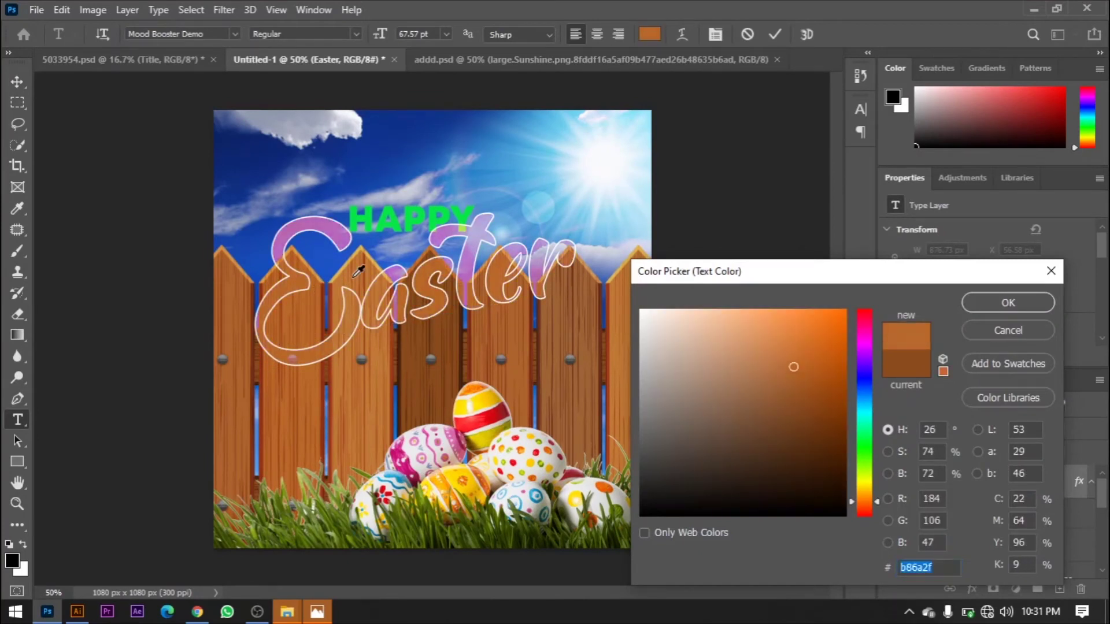
drag(358, 270, 829, 267)
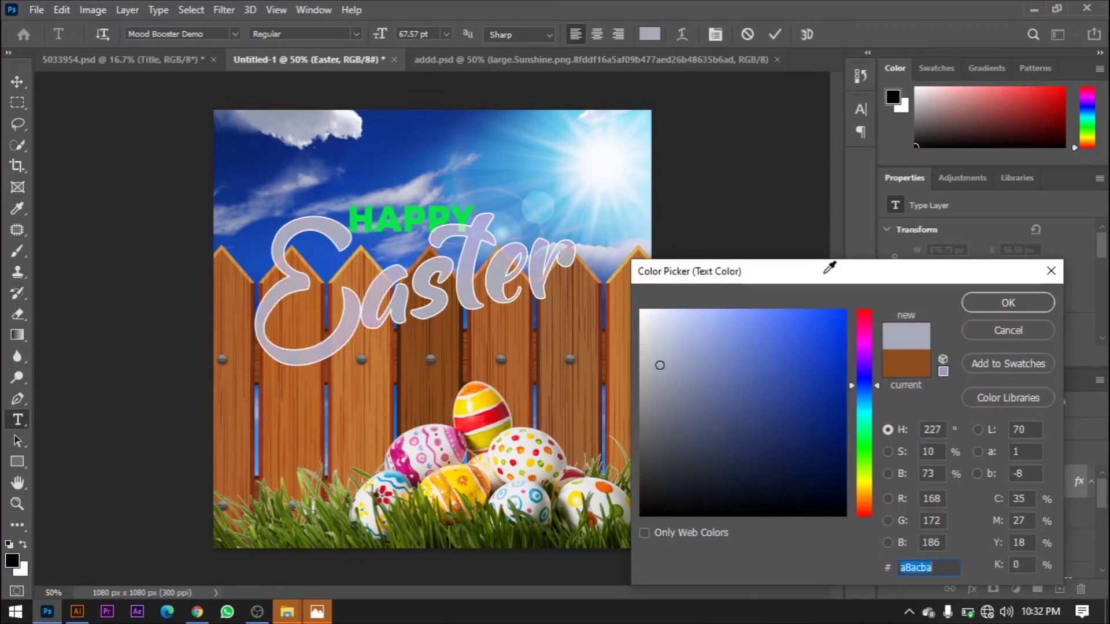
key(Return)
key(ctrl+Return)
Add a white 3 px outline stroke to the HAPPY layer
click(1063, 546)
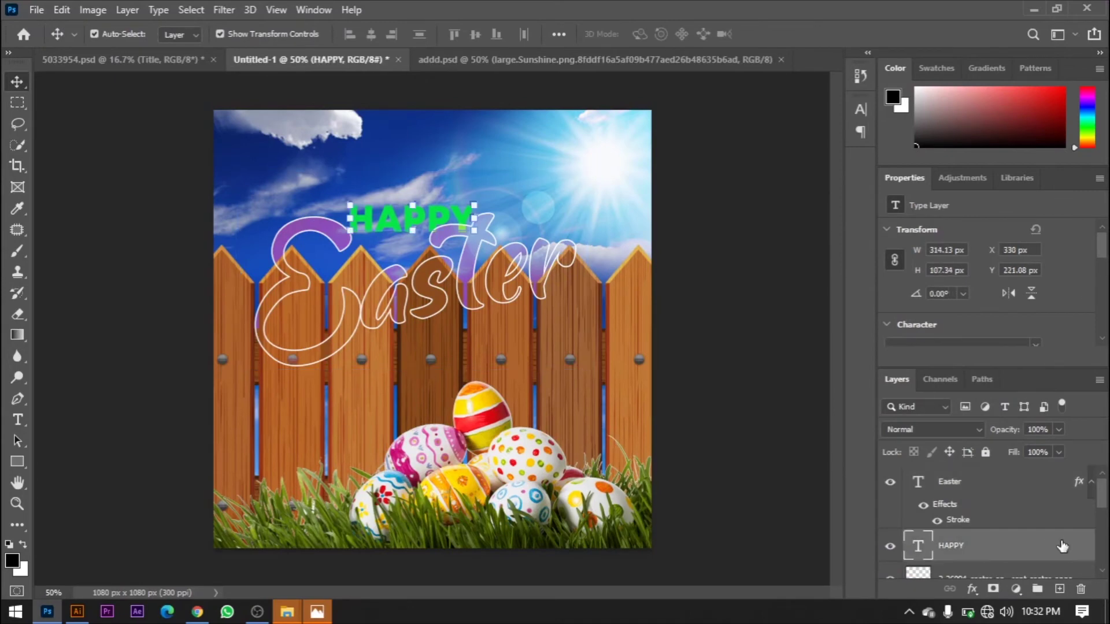
double_click(1011, 545)
click(483, 249)
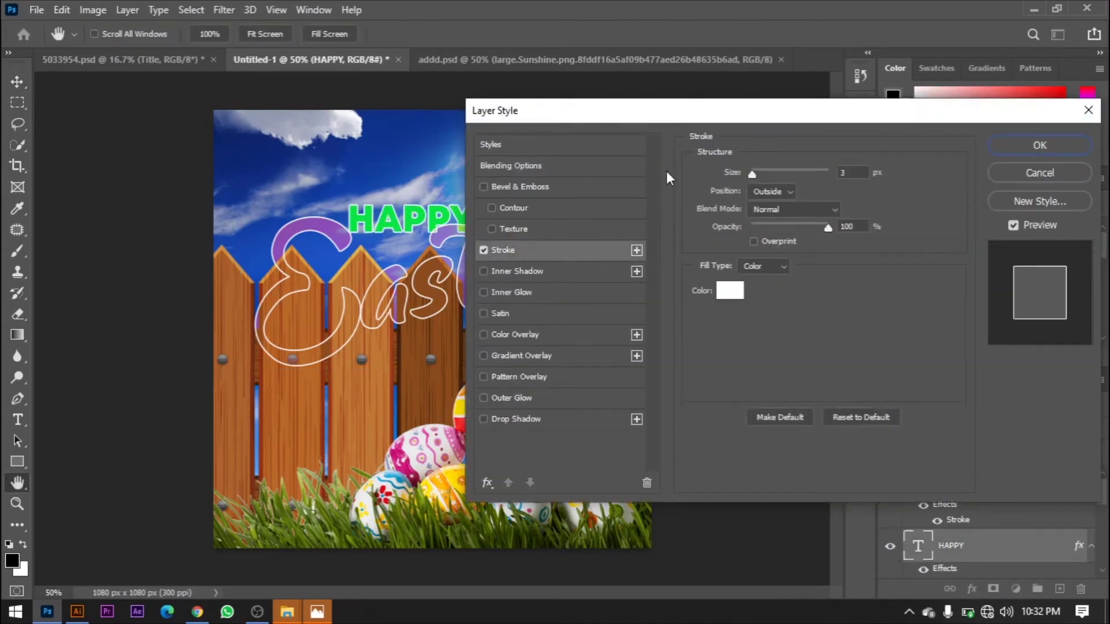
click(1007, 149)
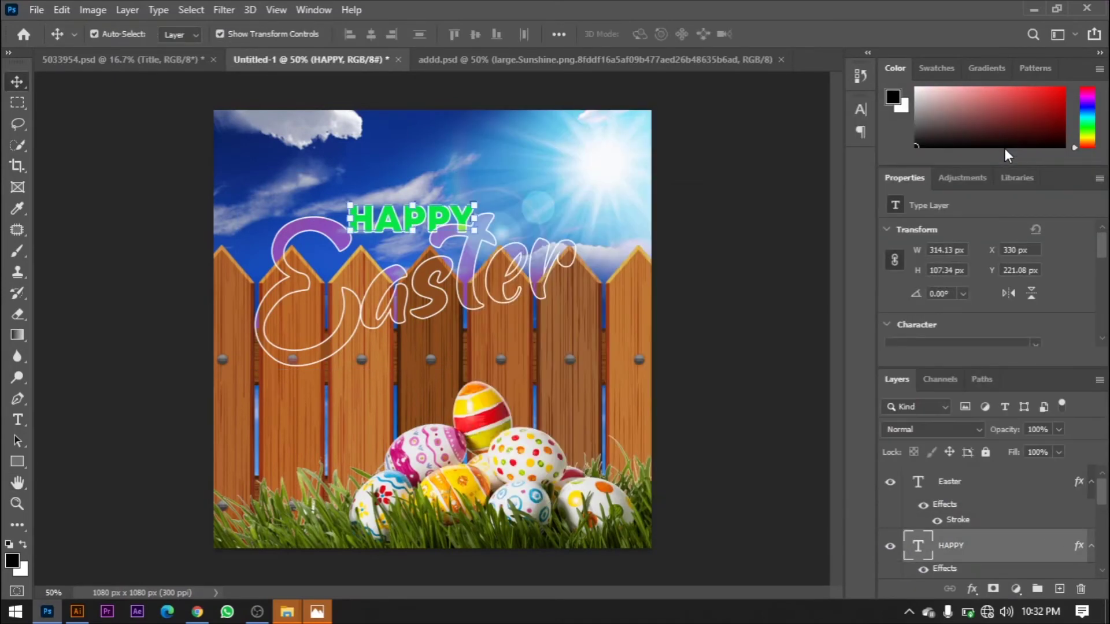
click(708, 214)
Bring the Boss logo from creativity ad.psd onto the poster's top
key(ctrl+o)
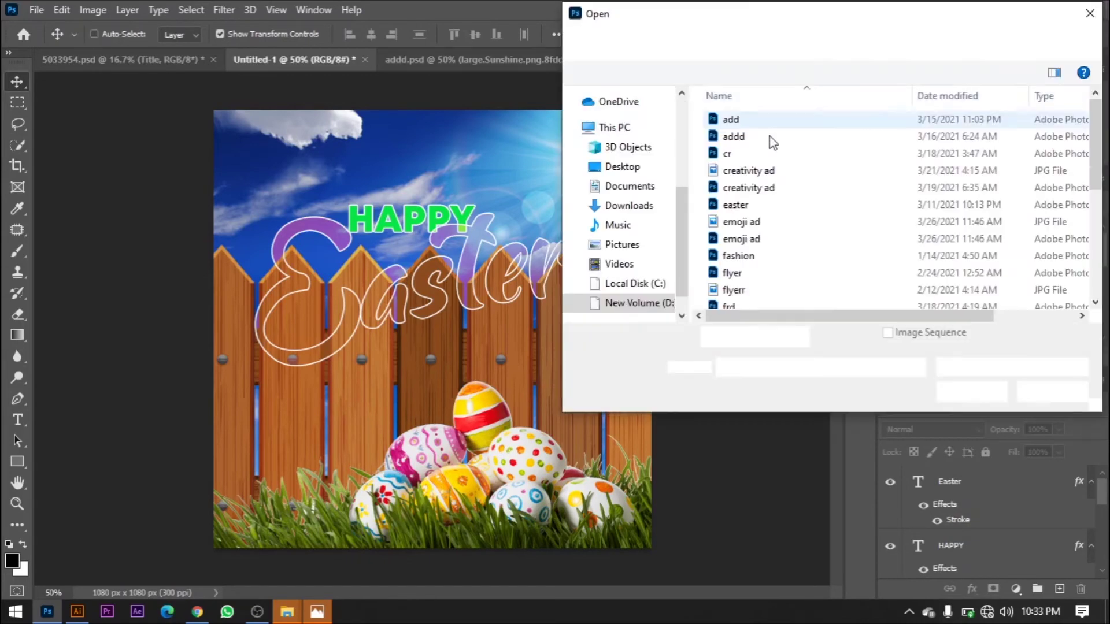
double_click(785, 183)
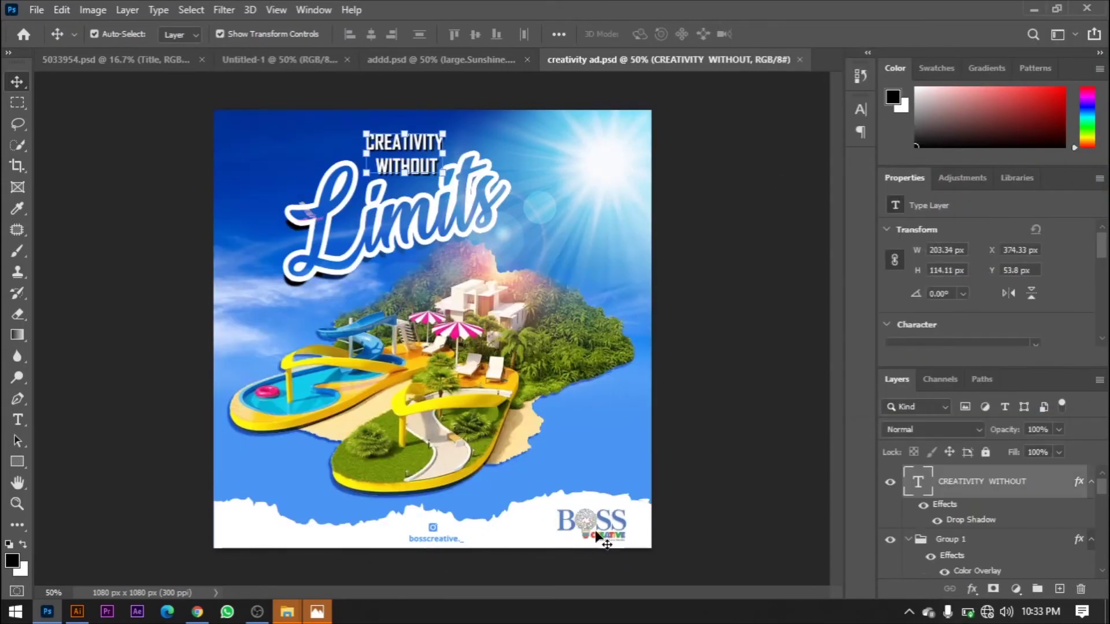
mouse_move(590, 523)
mouse_down()
mouse_move(335, 173)
mouse_move(303, 405)
mouse_up()
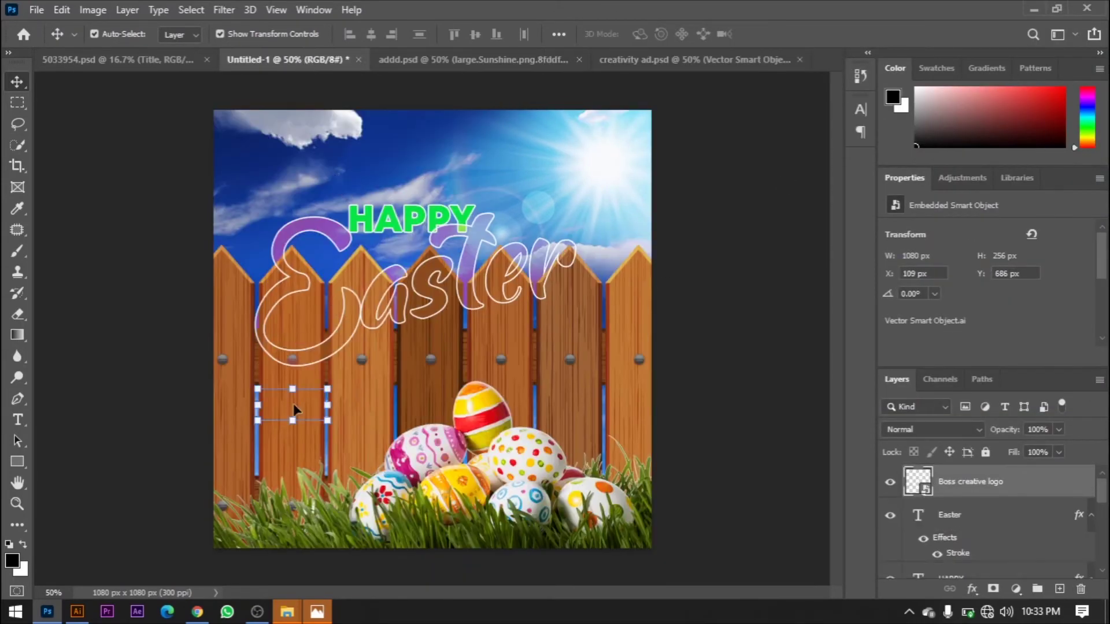
click(286, 333)
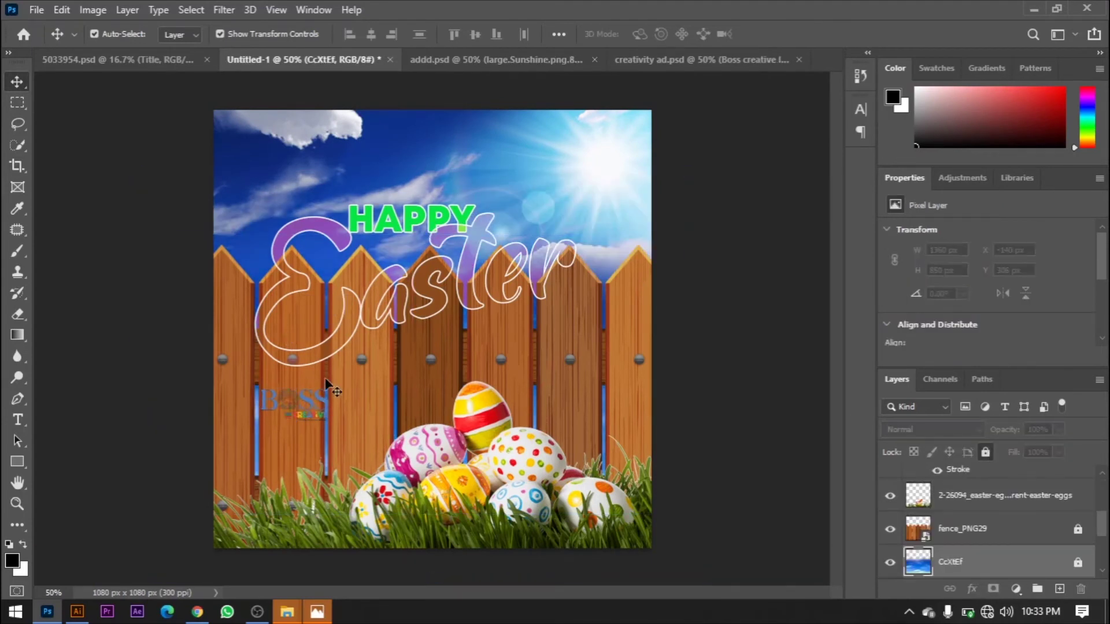
click(637, 480)
drag(301, 400, 288, 400)
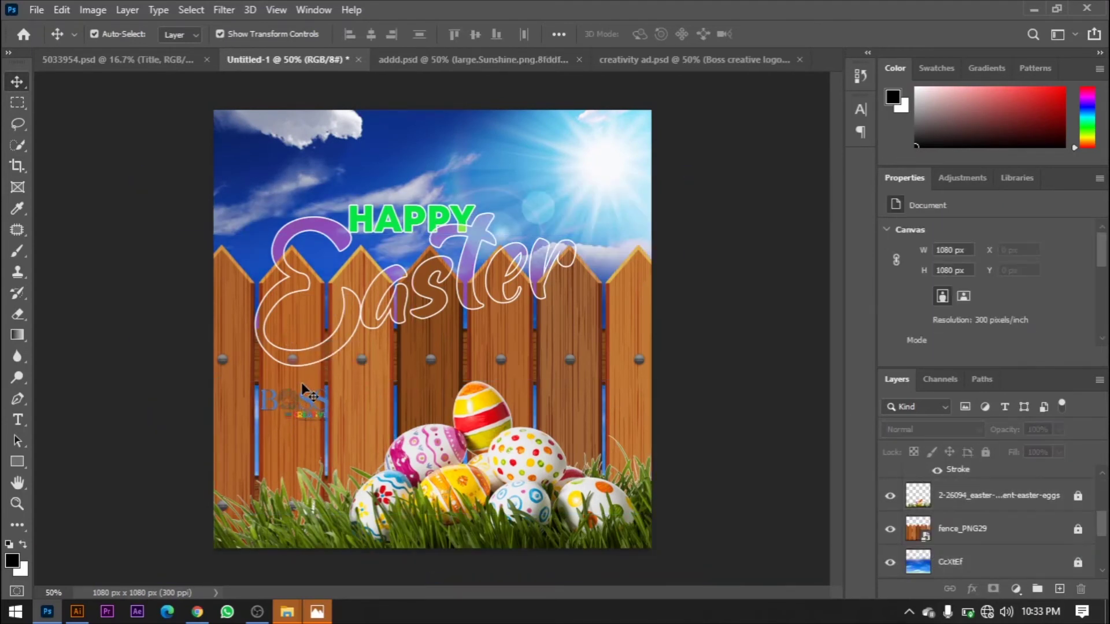
click(1033, 487)
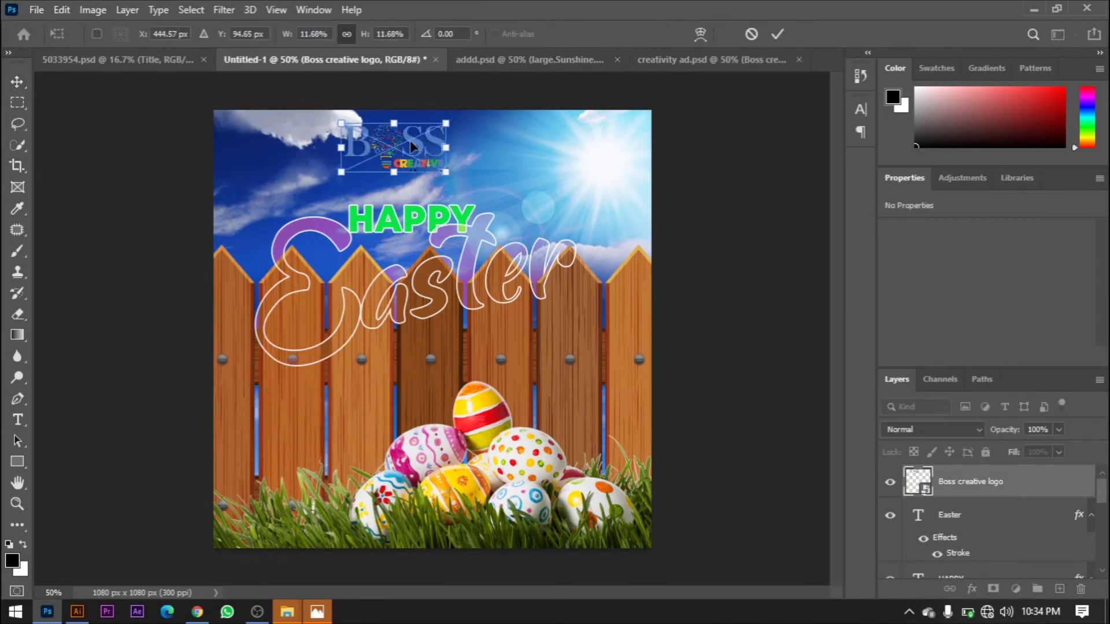
click(778, 33)
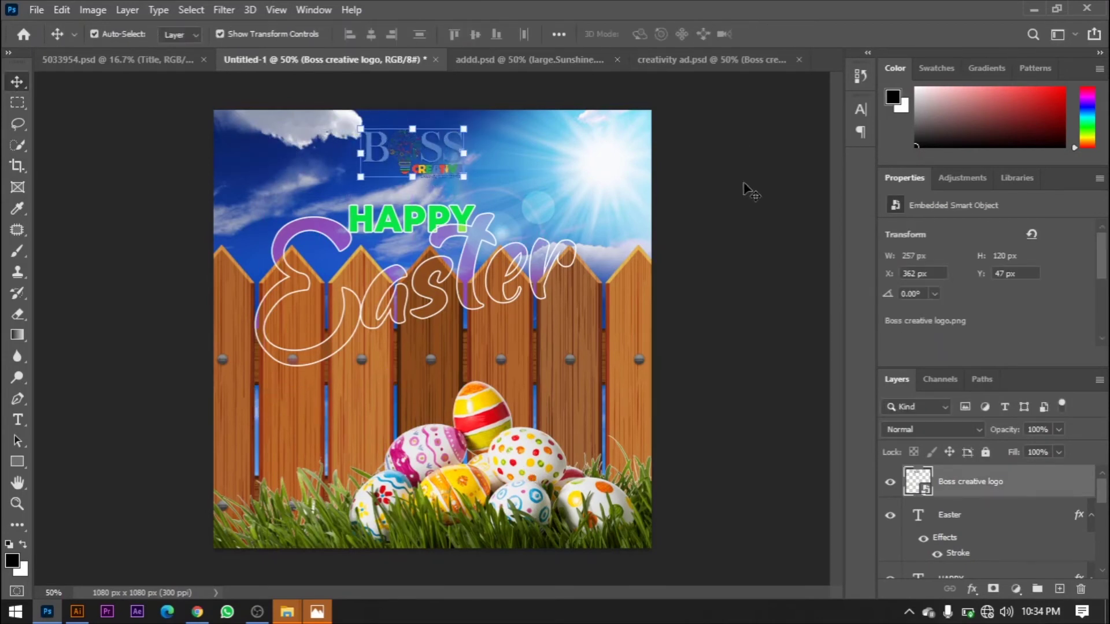
Turn the logo white with a Color Overlay layer style
double_click(1087, 490)
click(491, 402)
click(1040, 142)
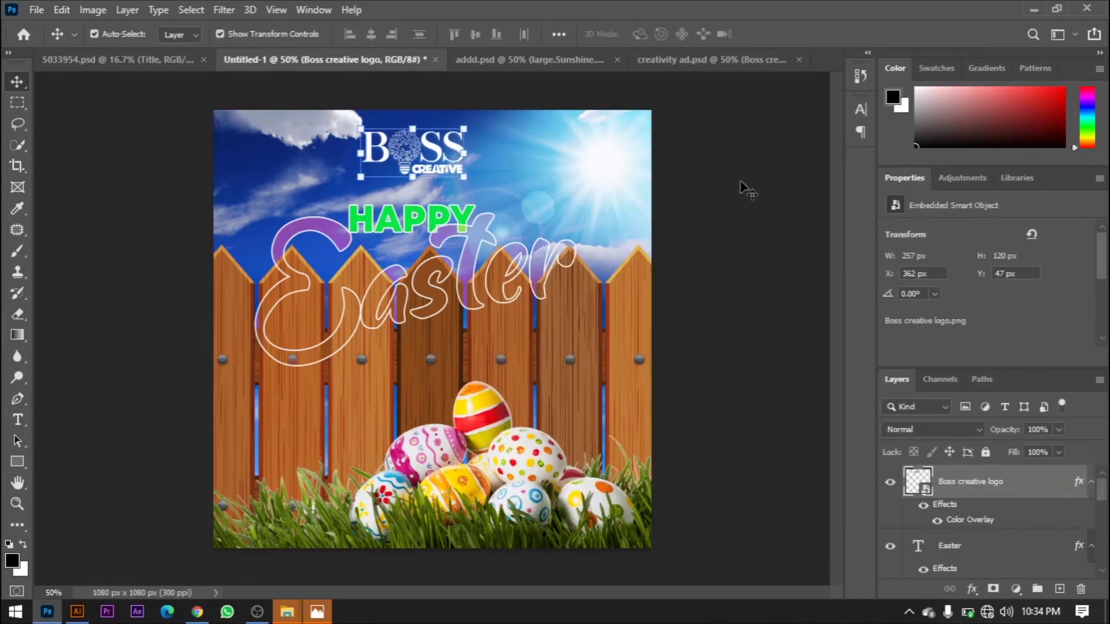
Move the Easter title lower over the fence and enlarge it to about 127%
click(318, 209)
click(317, 231)
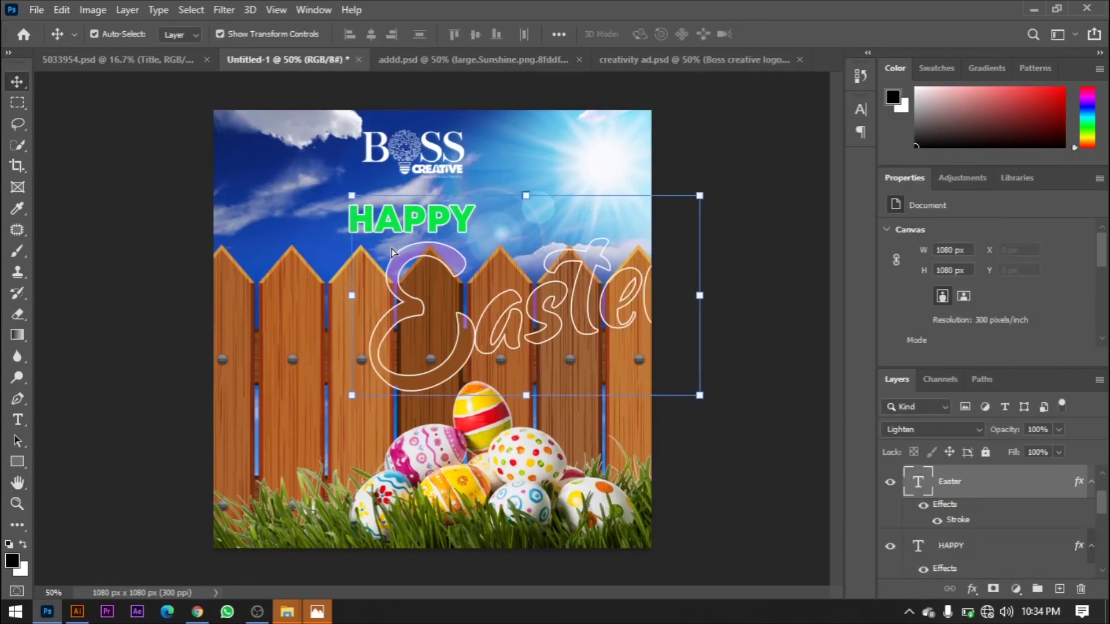
drag(466, 260, 466, 294)
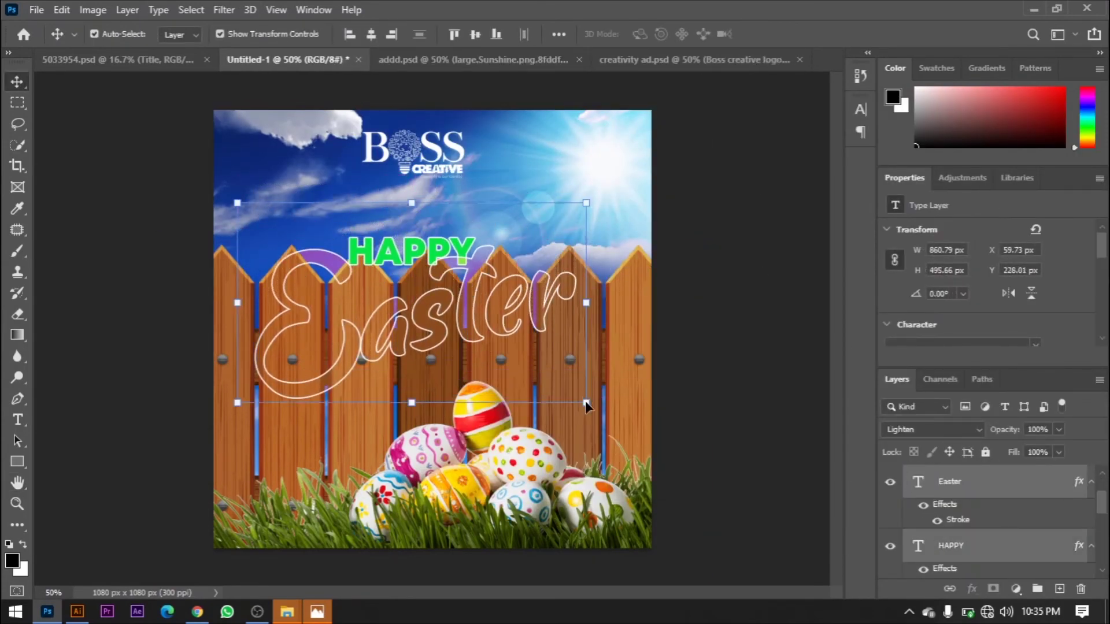
key(ctrl+t)
drag(587, 403, 676, 457)
drag(483, 339, 449, 349)
key(Return)
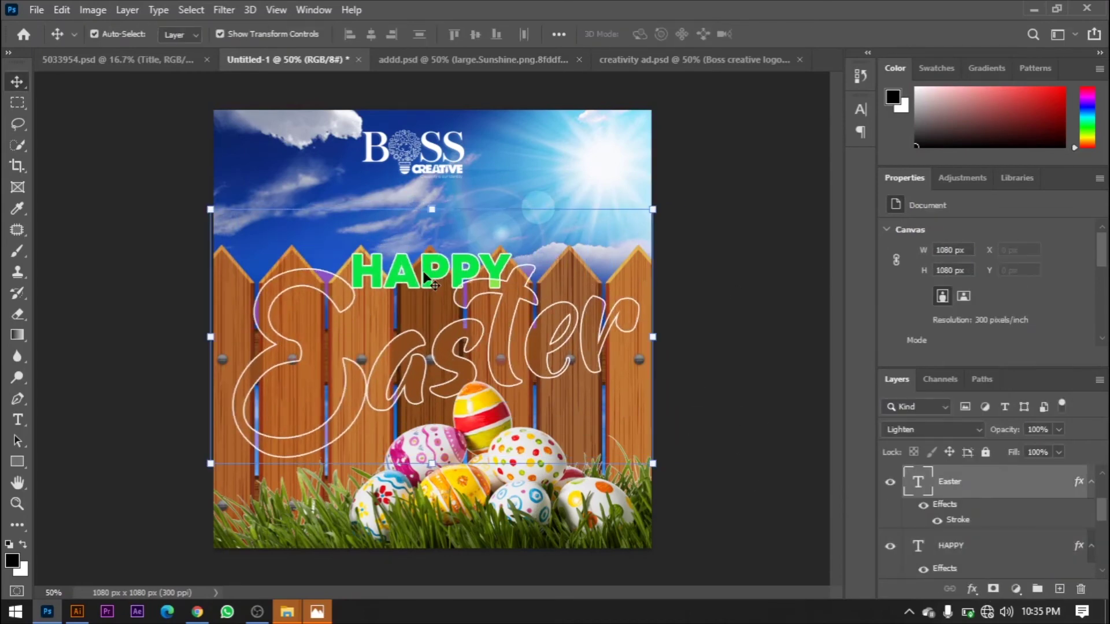
Adjust the HAPPY text with Free Transform
click(952, 546)
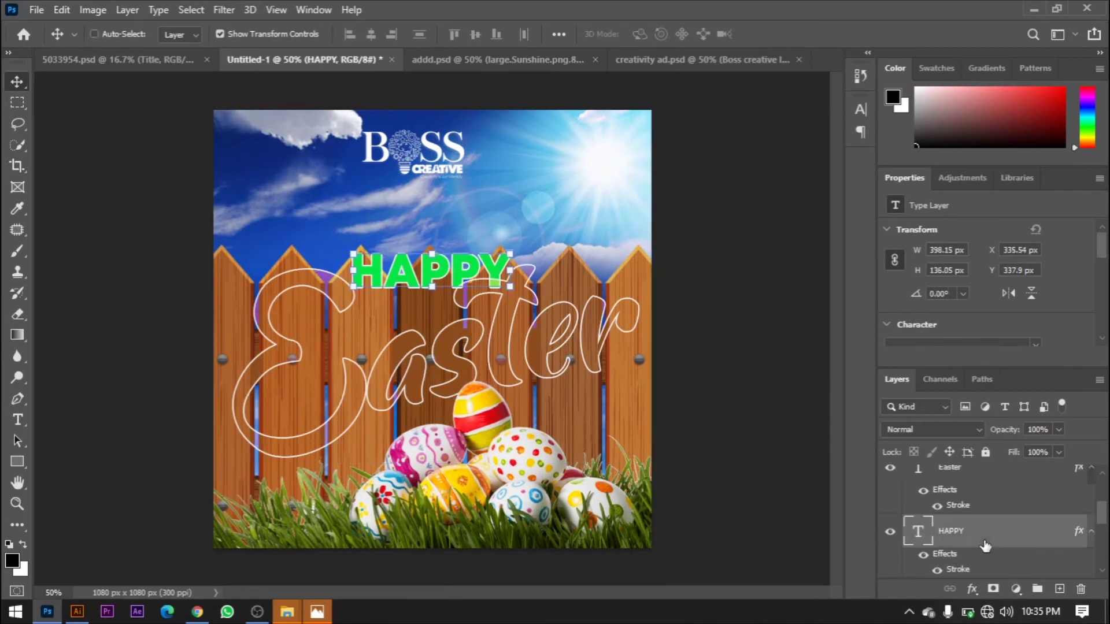
key(ctrl+t)
key(Return)
click(729, 231)
Shift the logo 48 px right to centre it and add a second sunshine layer above it
click(422, 151)
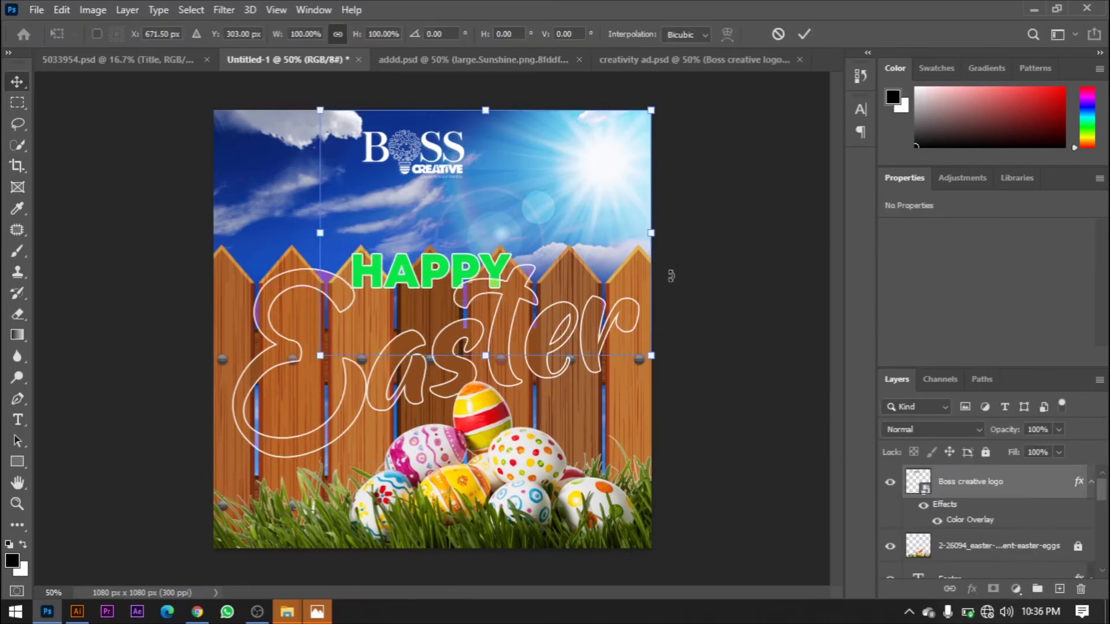
click(779, 34)
drag(434, 145, 448, 145)
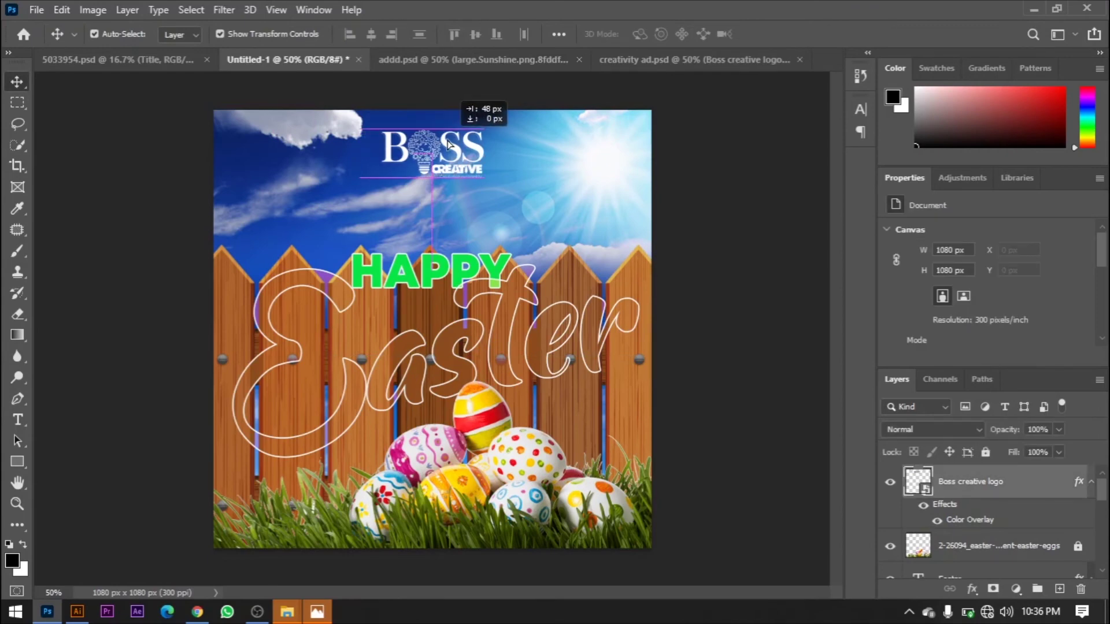
key(ctrl+v)
click(759, 351)
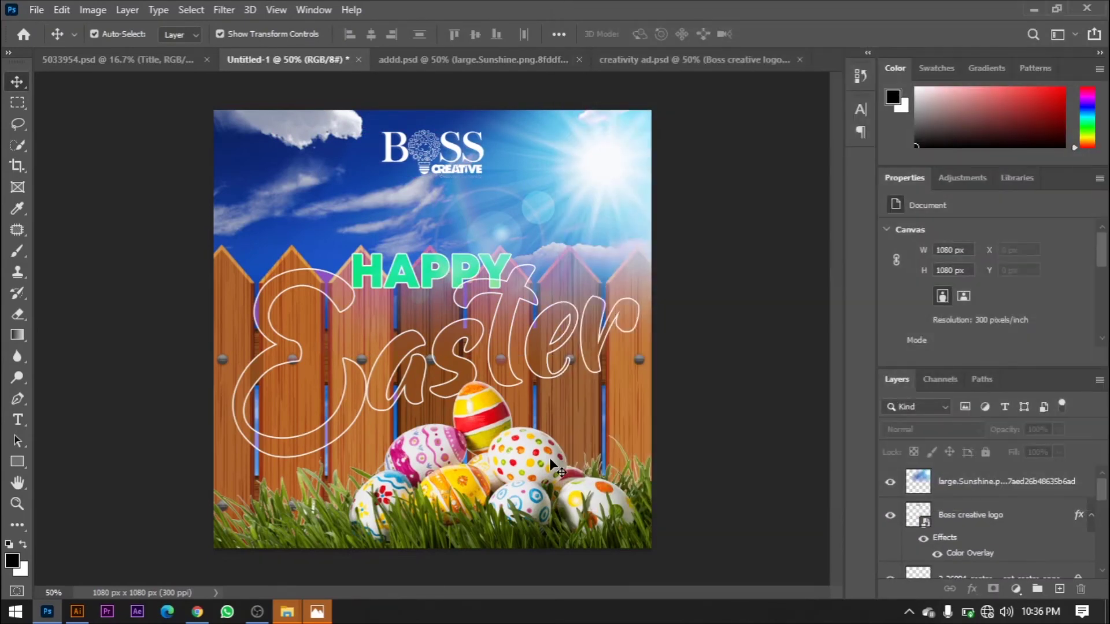
scroll(1032, 531, down, 5)
Try a Levels adjustment on the eggs layer, then delete it
click(997, 478)
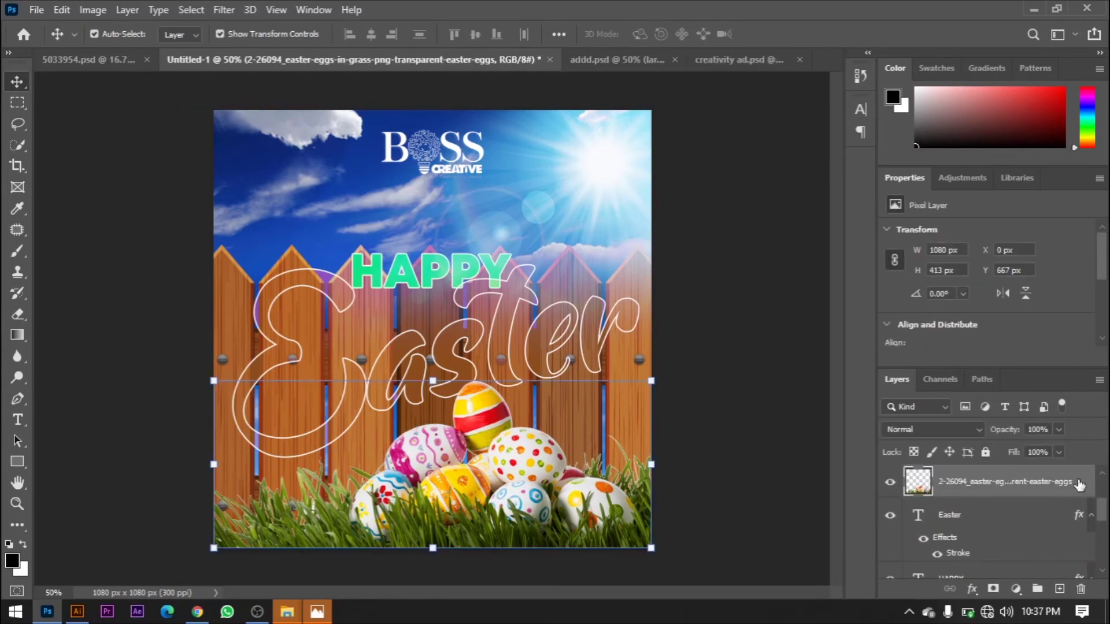
click(1009, 589)
click(1070, 380)
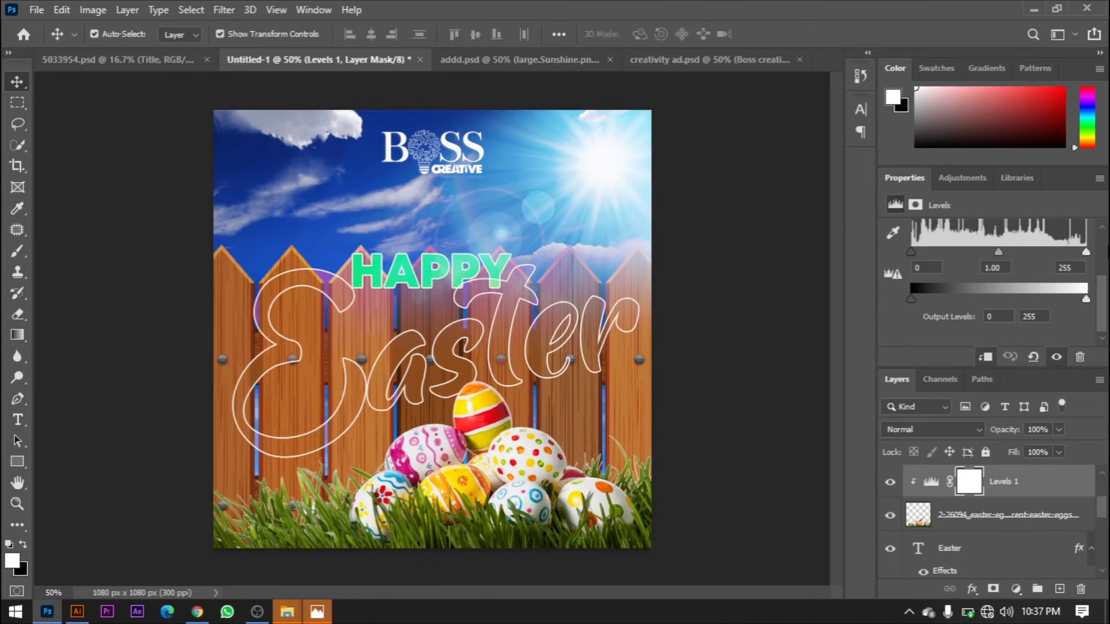
drag(1080, 252, 1103, 254)
key(Delete)
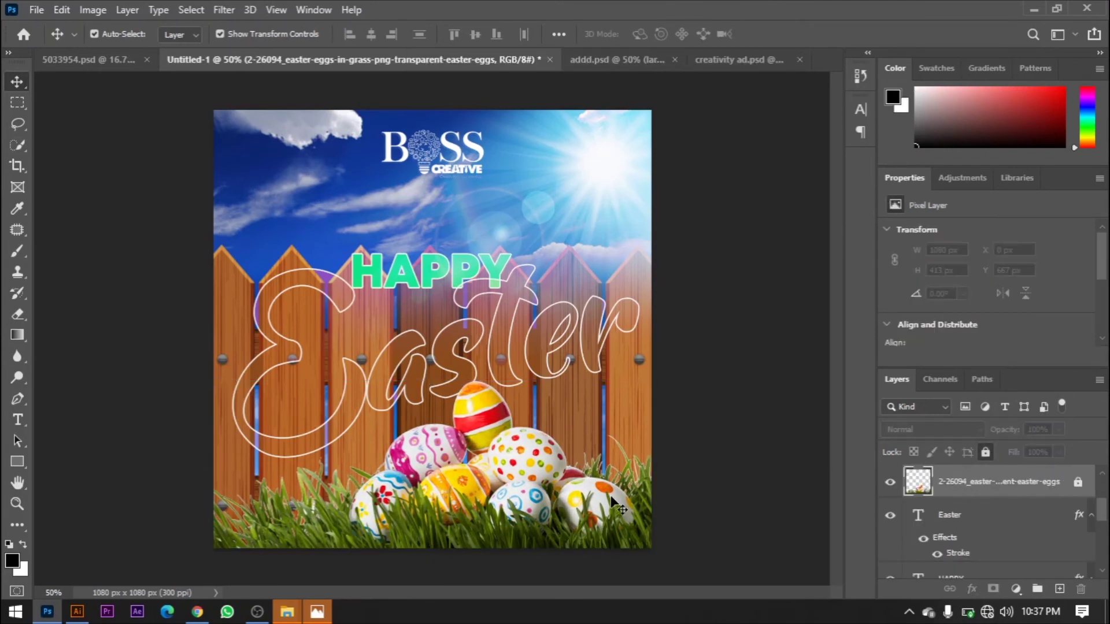
Unlock the easter-eggs layer and nudge it slightly down
click(1078, 481)
key(Down)
key(Down)
key(Down)
key(Down)
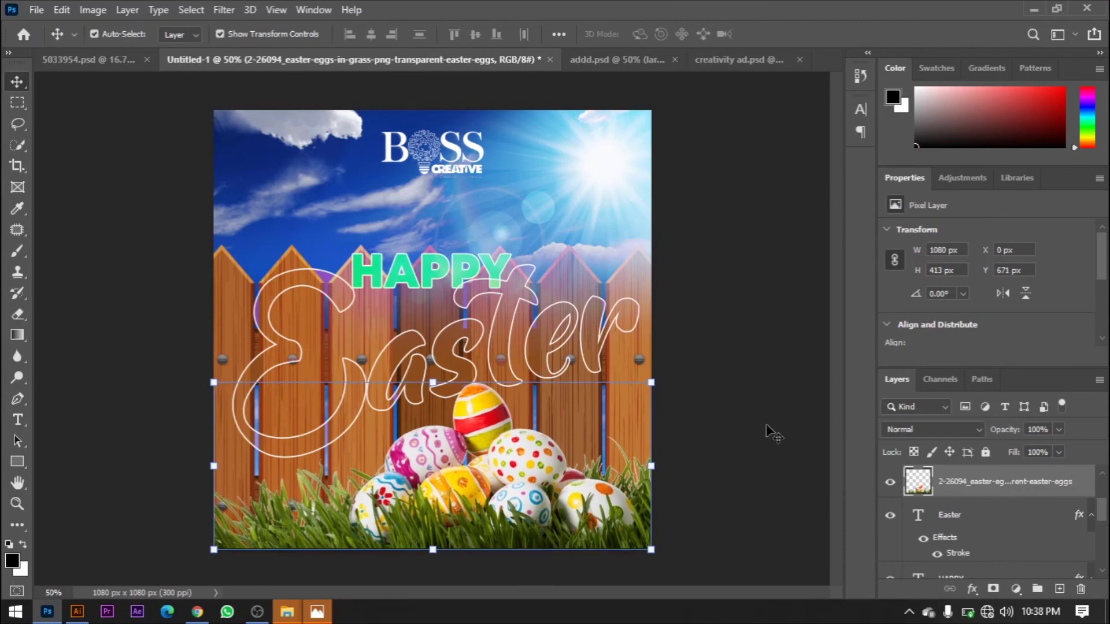
click(90, 10)
Save the poster as 'EASTER poster' in Photoshop PSD format in New folder
click(700, 200)
key(ctrl+shift+s)
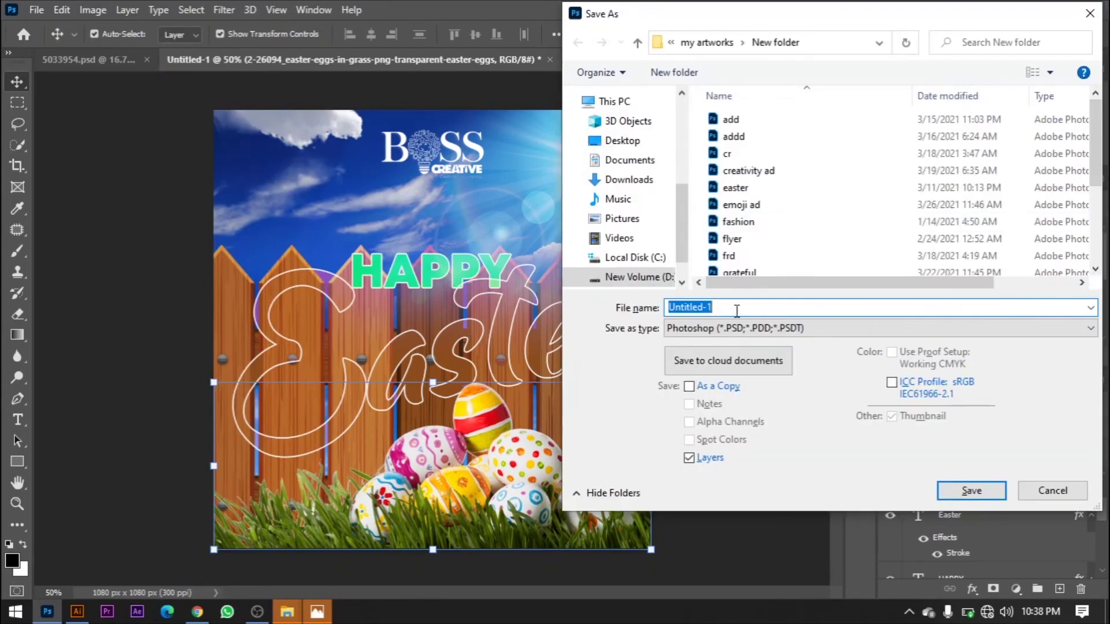
text(EASTER poster)
click(657, 280)
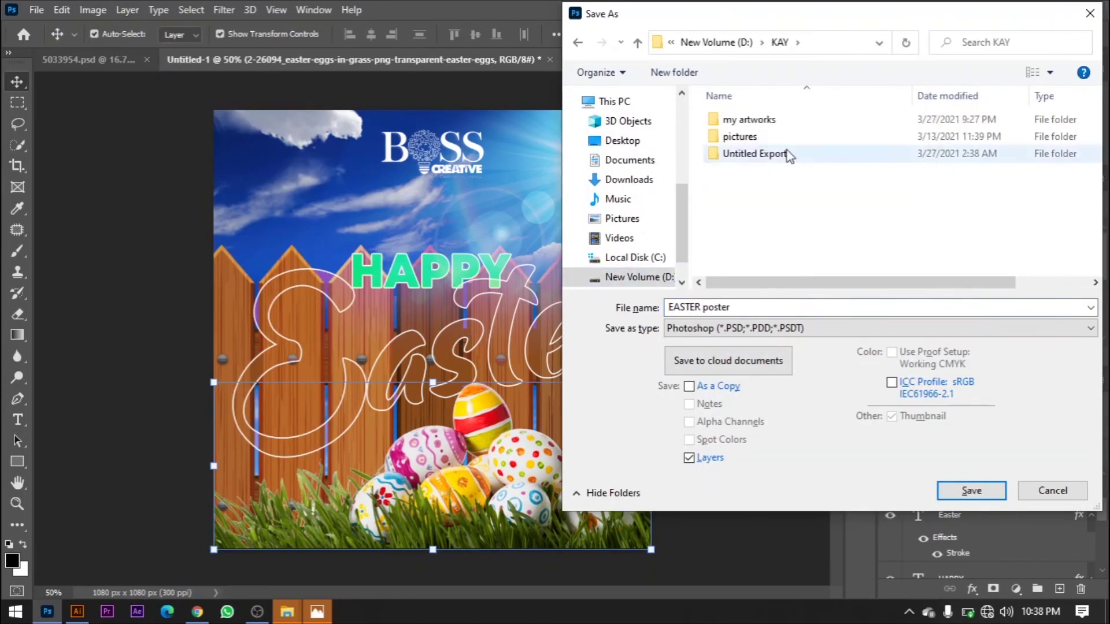
double_click(746, 117)
click(971, 490)
click(731, 158)
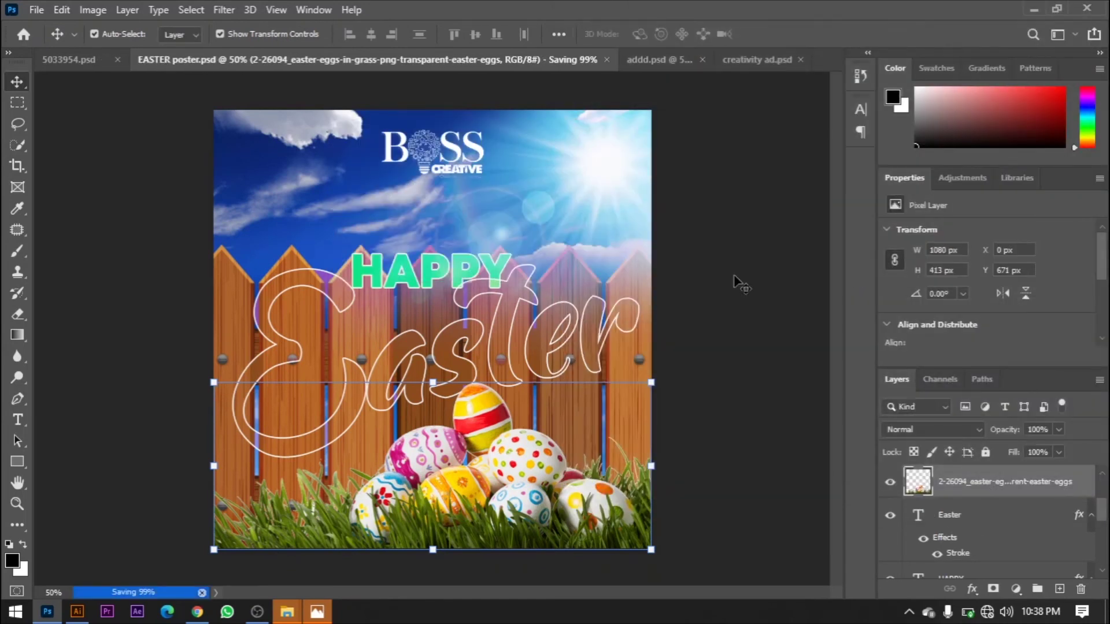